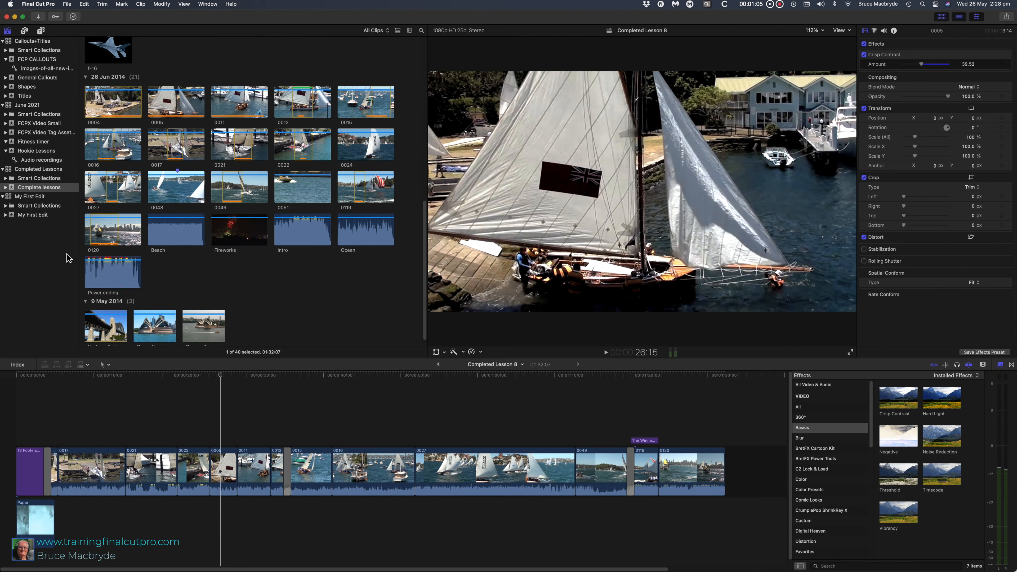
Zoom the timeline in around the playhead at 26:15 to inspect clip detail, and zoom back out to the wide view.
{"action": "key", "text": "super+equal"}
{"action": "key", "text": "super+equal"}
{"action": "key", "text": "super+equal"}
{"action": "key", "text": "super+equal"}
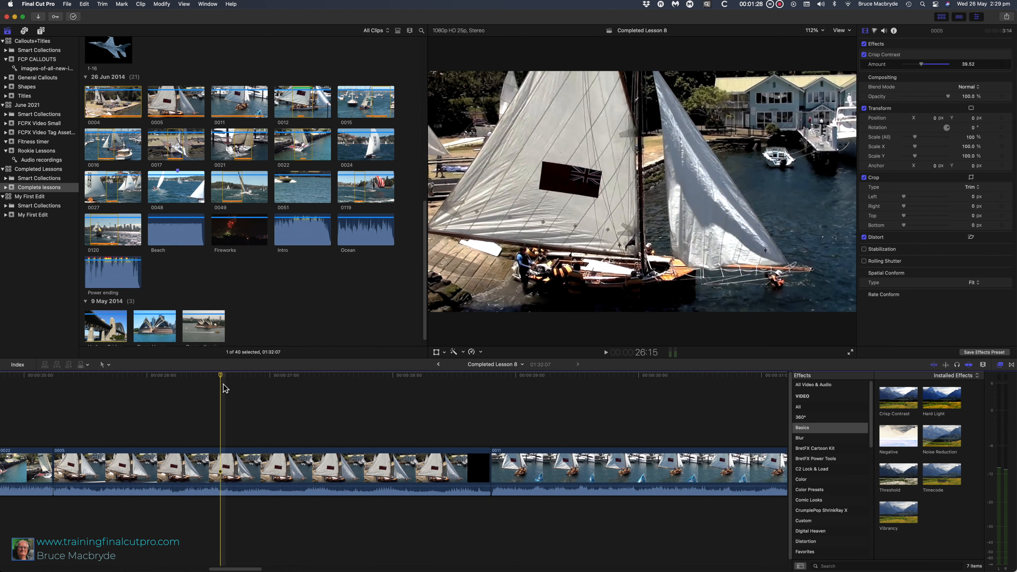
{"action": "key", "text": "super+minus"}
{"action": "key", "text": "super+minus"}
{"action": "key", "text": "super+minus"}
{"action": "key", "text": "super+minus"}
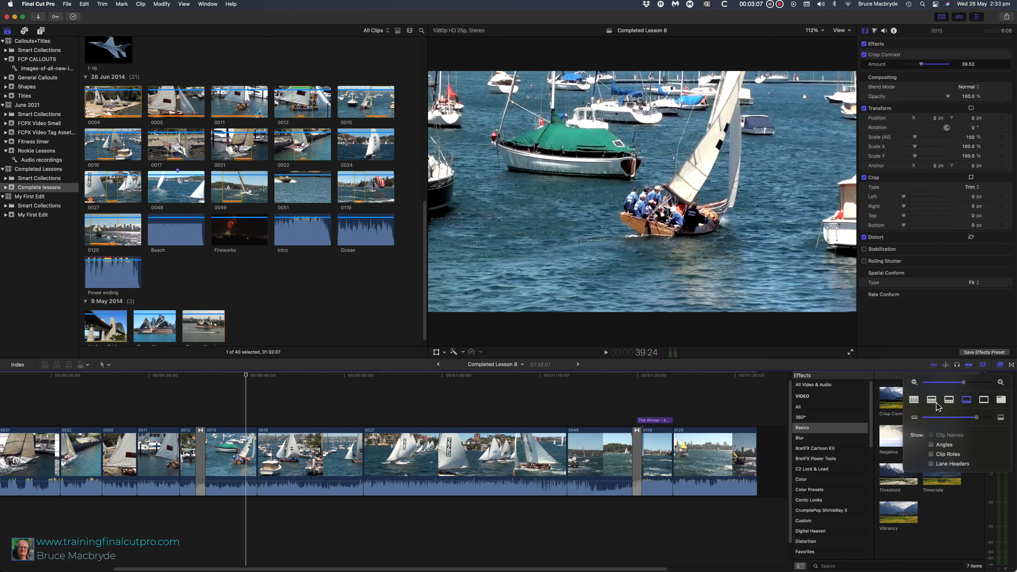
Try the clip appearance styles, from labels only to waveforms only, settle on large waveforms with small filmstrips, and lower the clip height.
{"action": "left_click", "coordinate": [935, 403]}
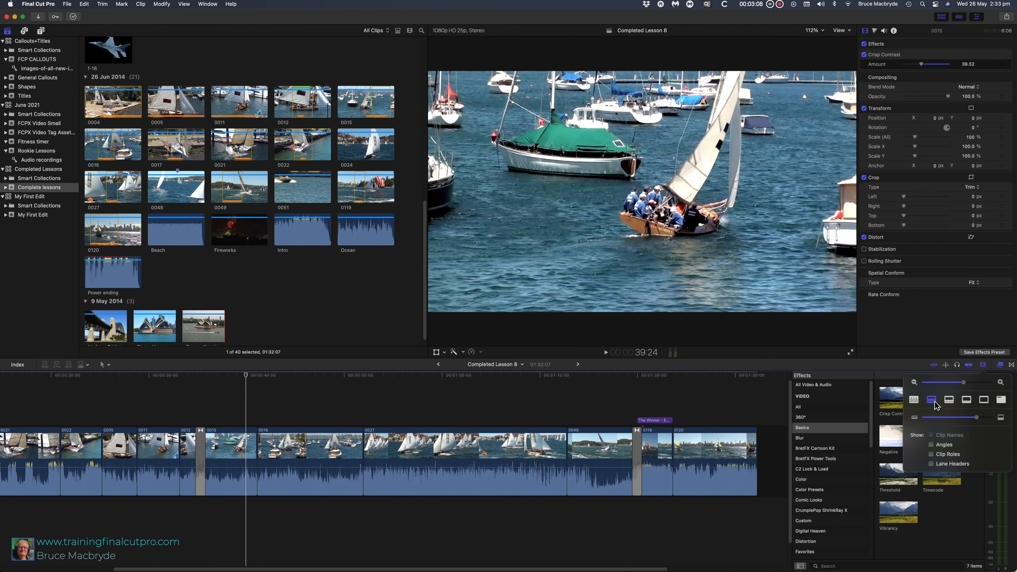
{"action": "left_click", "coordinate": [950, 401]}
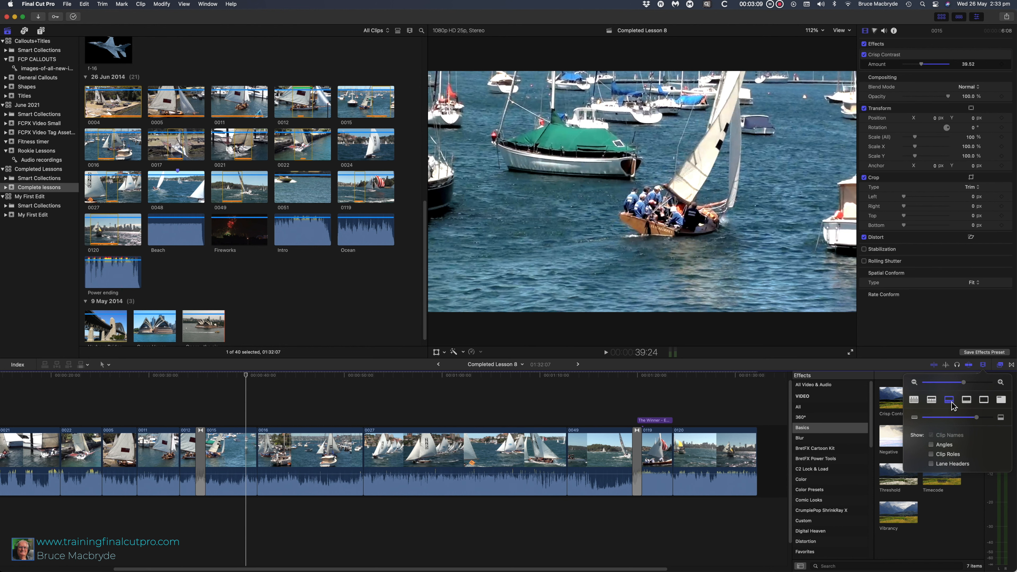
{"action": "left_click", "coordinate": [1001, 401]}
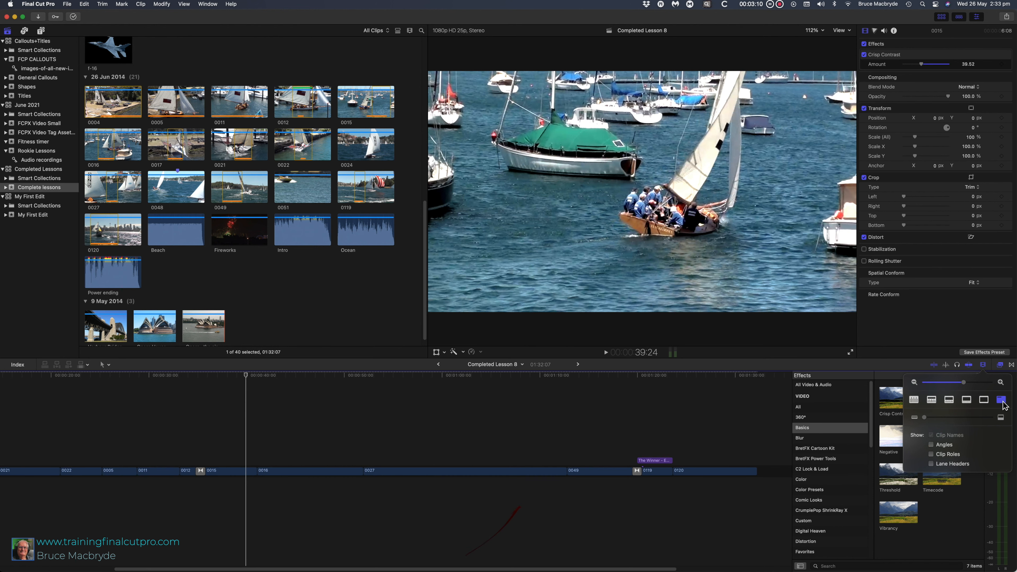
{"action": "left_click", "coordinate": [914, 400]}
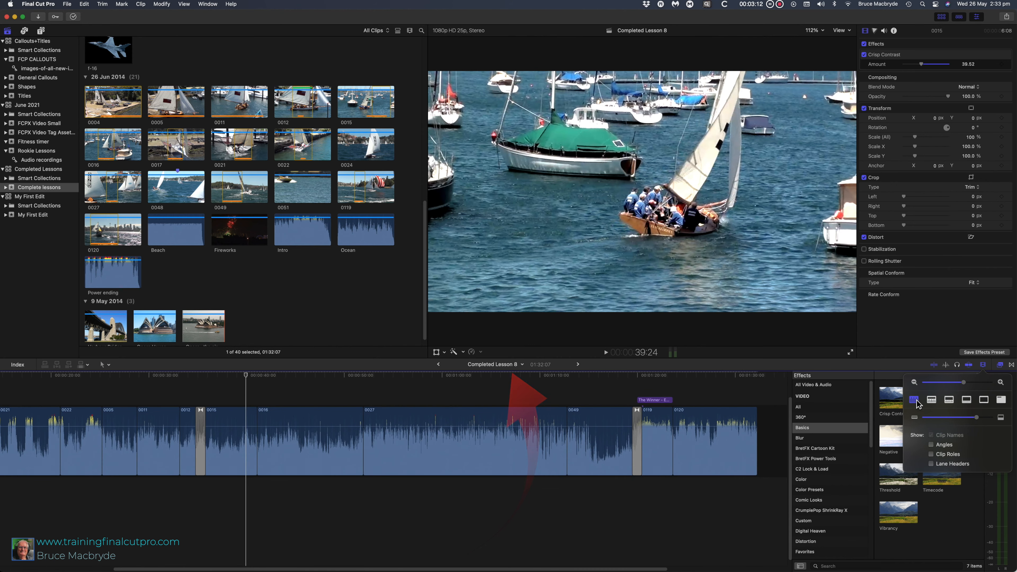
{"action": "left_click", "coordinate": [932, 401]}
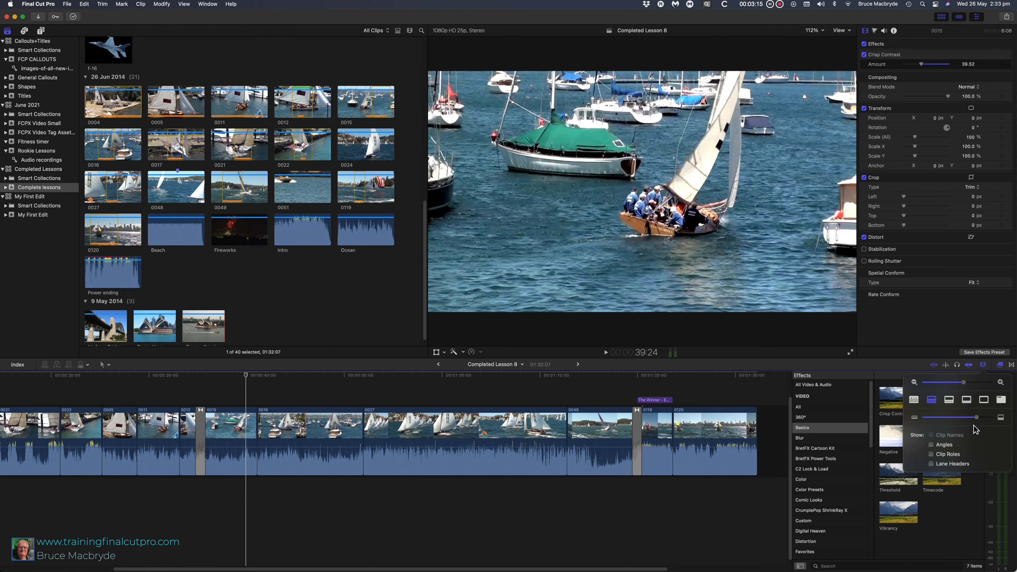
{"action": "left_click_drag", "start_coordinate": [977, 417], "coordinate": [961, 419]}
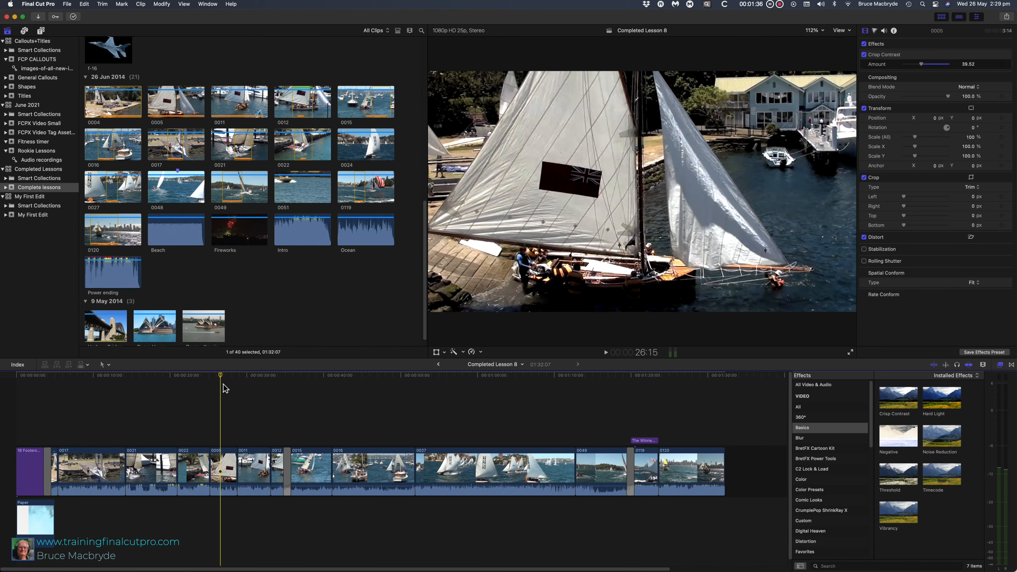
Position the playhead at 50:18 and alternate twice between a zoomed-in timeline and the whole project fitted to the window.
{"action": "left_click", "coordinate": [407, 377]}
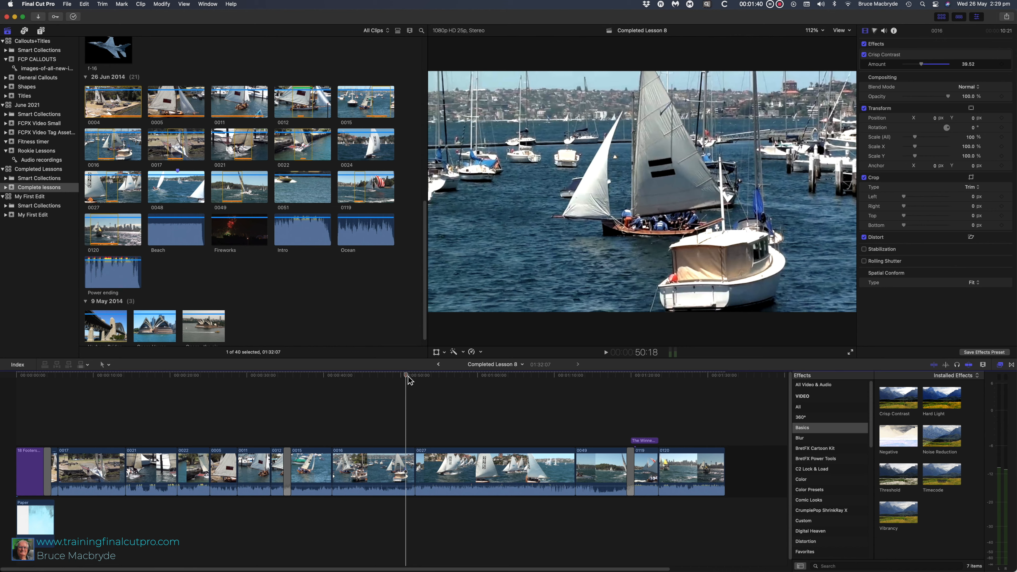
{"action": "key", "text": "super+equal"}
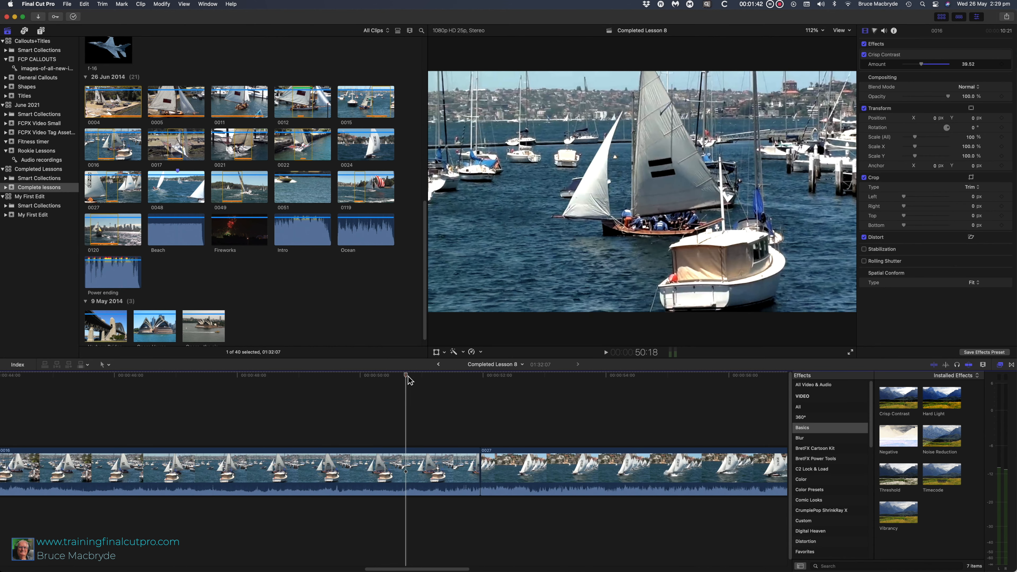
{"action": "key", "text": "shift+z"}
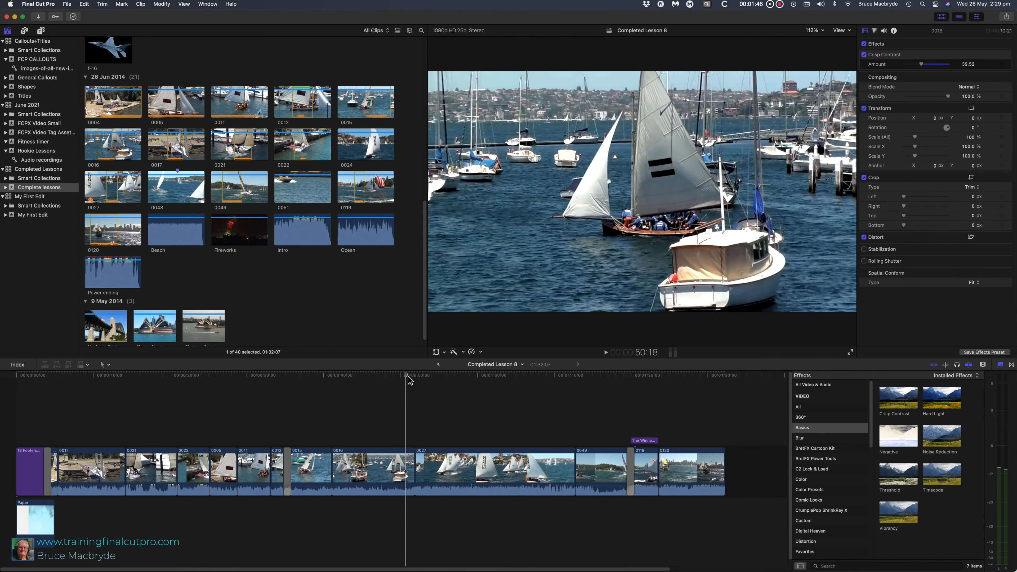
{"action": "key", "text": "super+equal"}
{"action": "key", "text": "shift+z"}
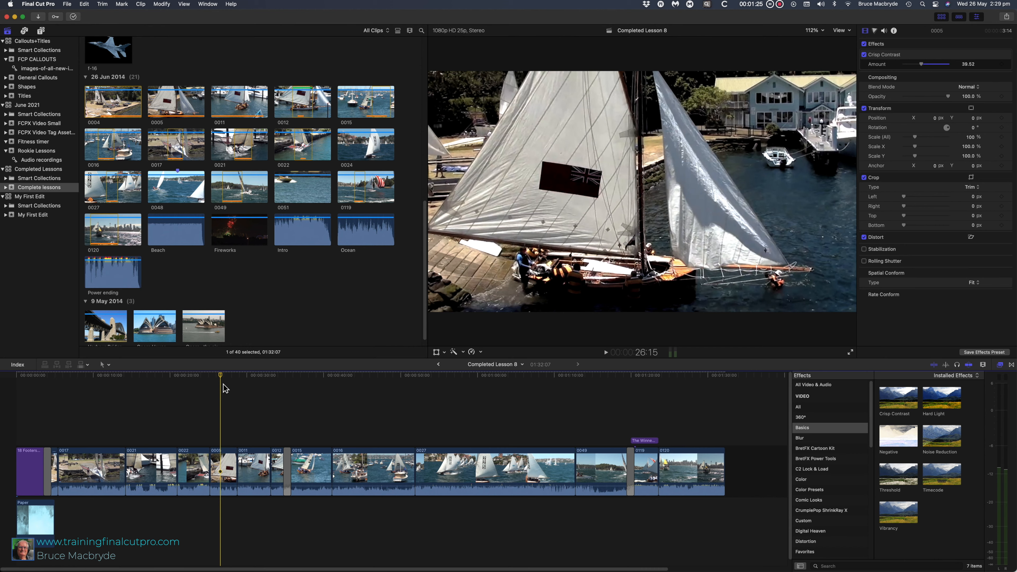
Magnify the timeline around 26:15 to see individual clip frames, and reduce the magnification to see more of the project.
{"action": "key", "text": "super+equal"}
{"action": "key", "text": "super+equal"}
{"action": "key", "text": "super+equal"}
{"action": "key", "text": "super+equal"}
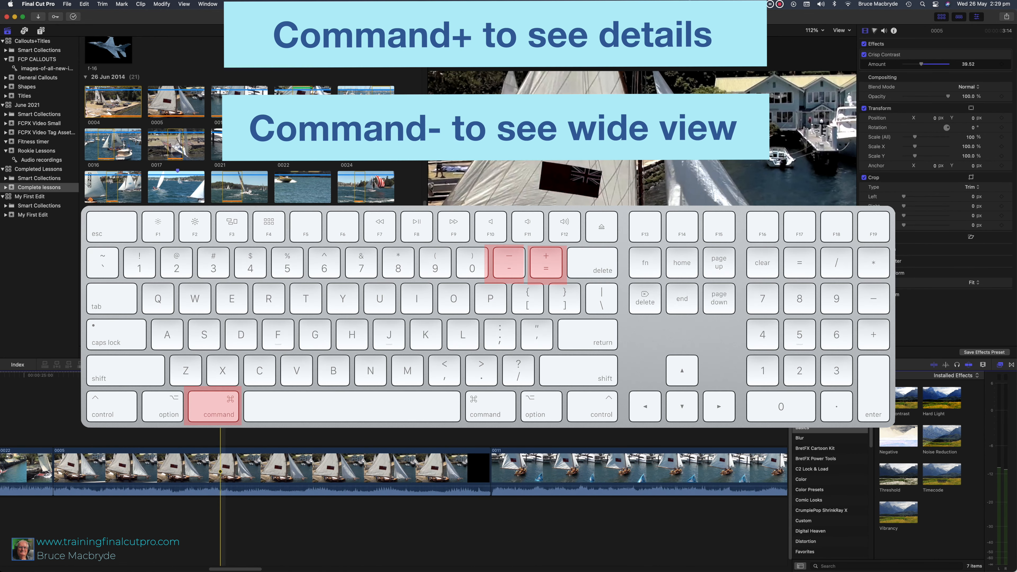
{"action": "key", "text": "super+minus"}
{"action": "key", "text": "super+minus"}
{"action": "key", "text": "super+minus"}
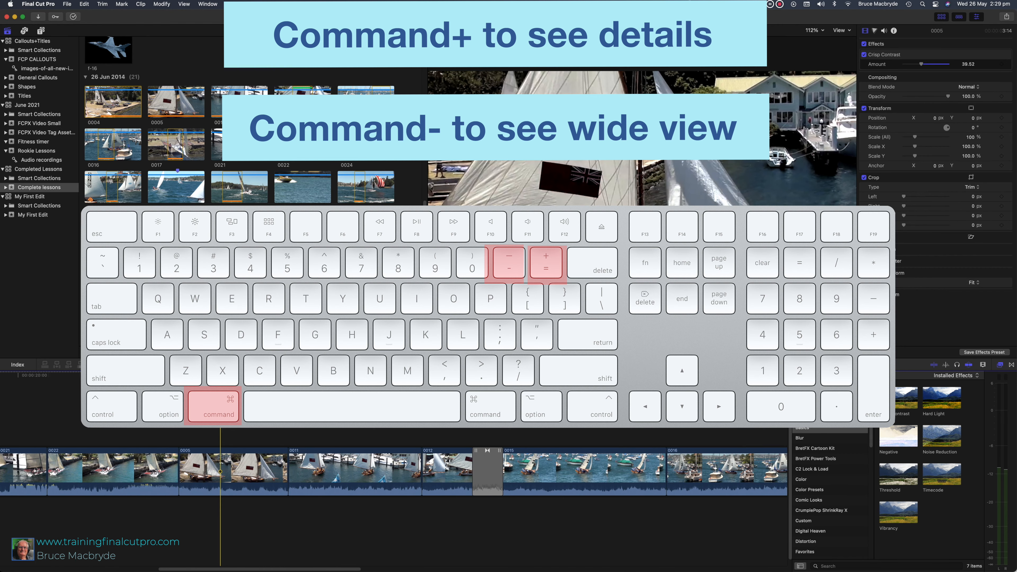
{"action": "key", "text": "super+minus"}
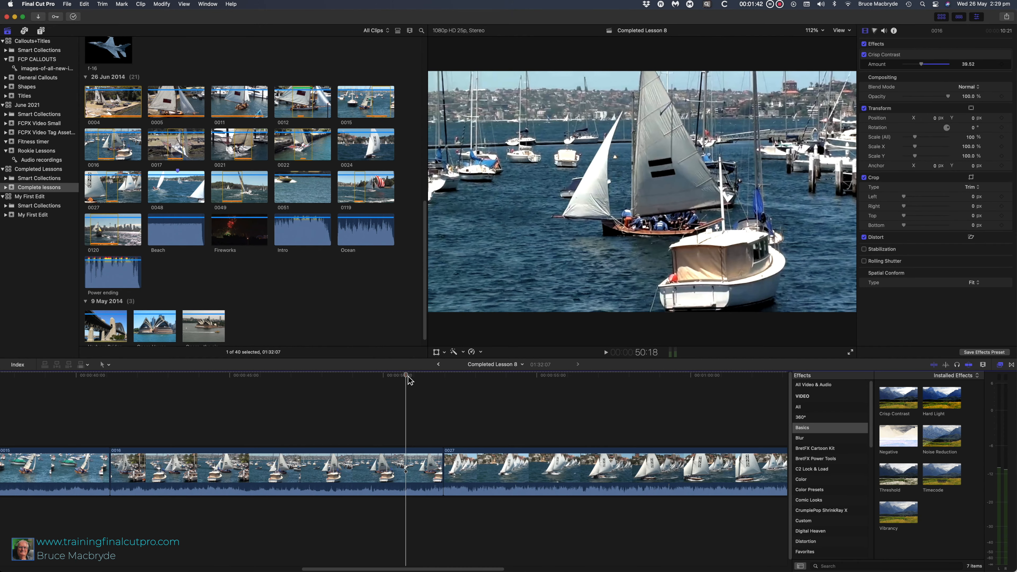
Fit the whole project in the timeline, magnify a short section of clip 0016 with the Zoom tool, and fit the project again.
{"action": "key", "text": "shift+z"}
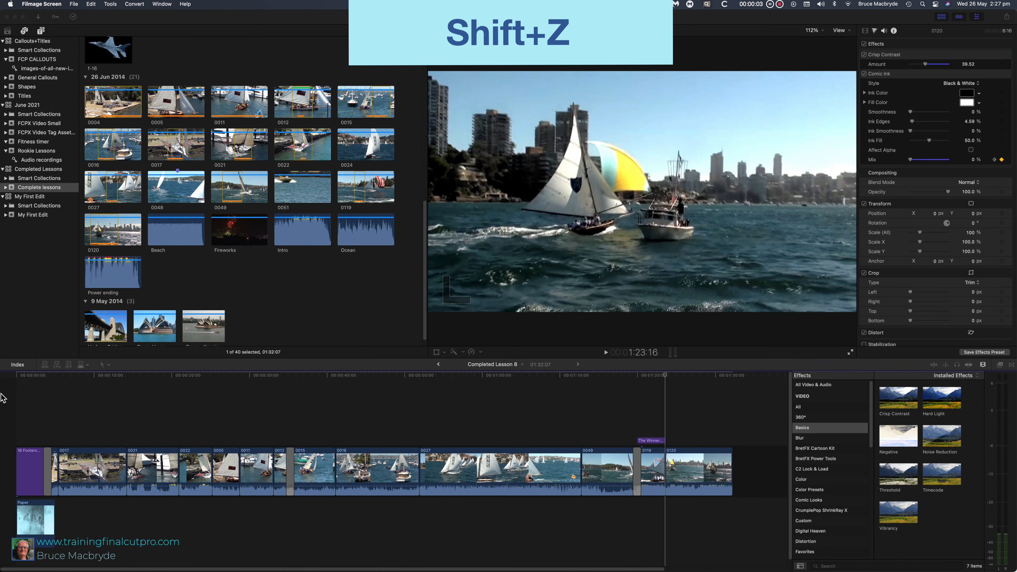
{"action": "key", "text": "z"}
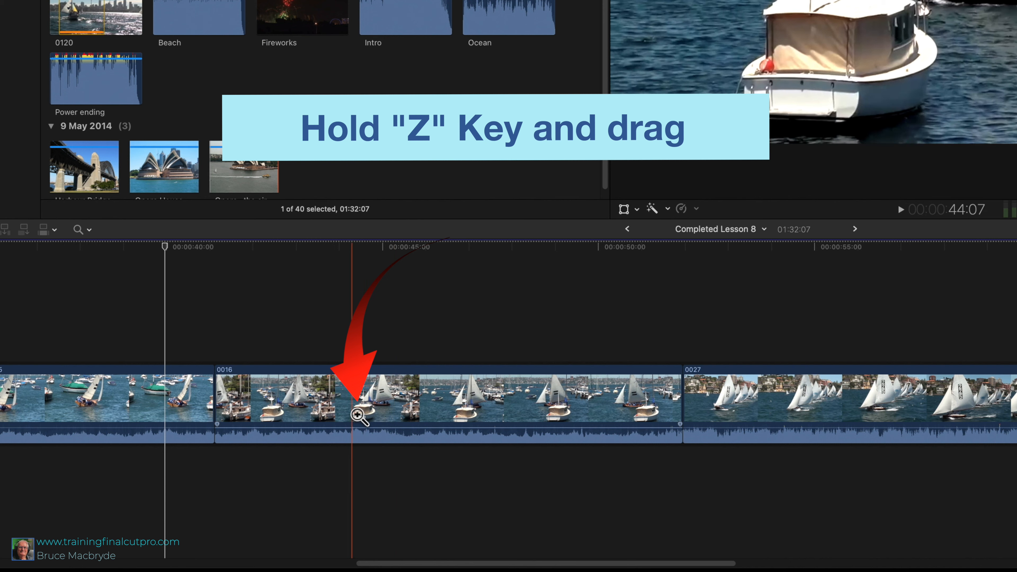
{"action": "left_click_drag", "start_coordinate": [352, 410], "coordinate": [408, 411]}
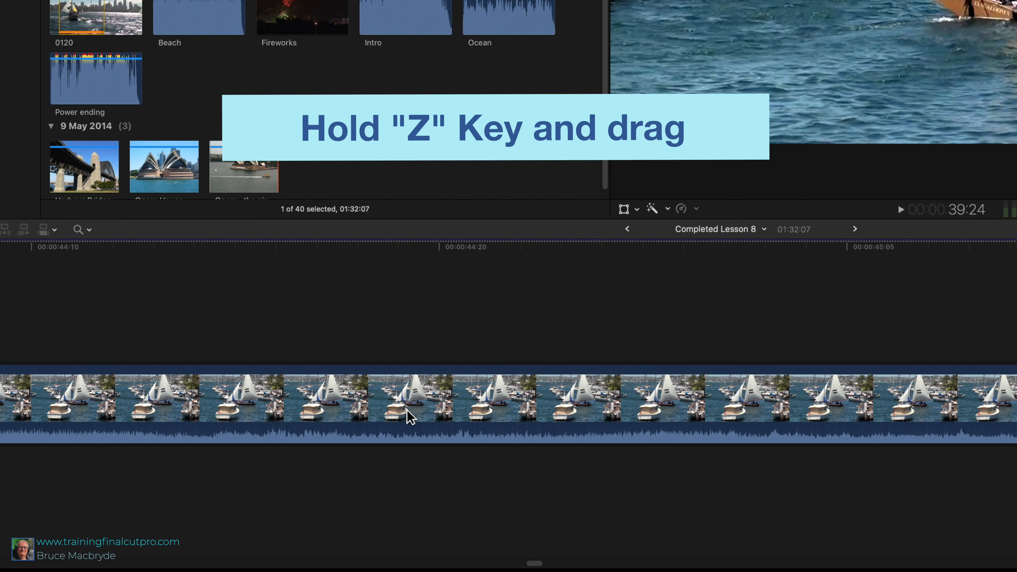
{"action": "key", "text": "shift+z"}
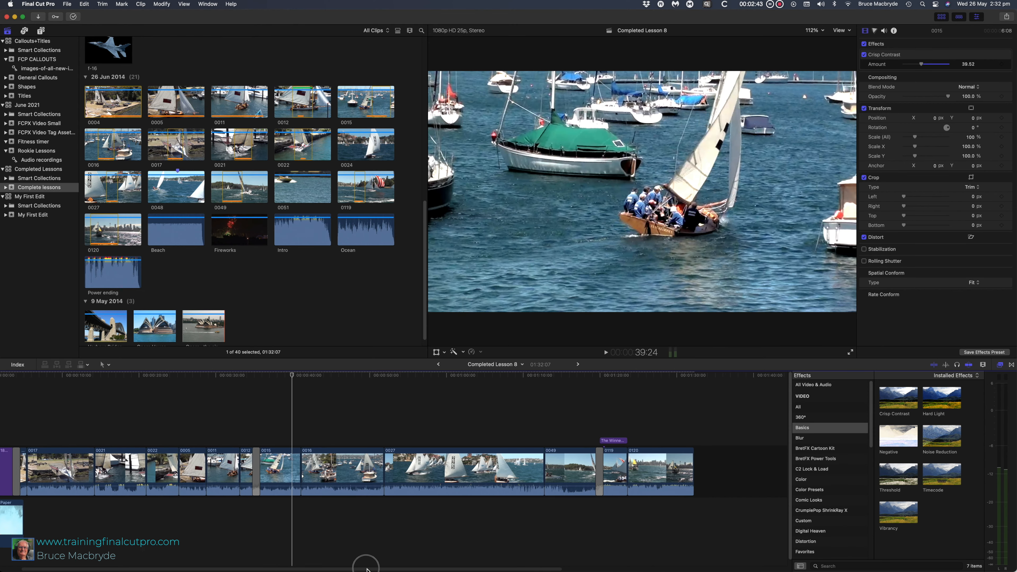
Scroll the timeline sideways to view the last clips of the project, and return toward its beginning.
{"action": "mouse_move", "coordinate": [363, 562]}
{"action": "left_mouse_down"}
{"action": "mouse_move", "coordinate": [410, 562]}
{"action": "mouse_move", "coordinate": [366, 565]}
{"action": "left_mouse_up"}
{"action": "scroll", "coordinate": [458, 517], "scroll_direction": "left", "scroll_amount": 3}
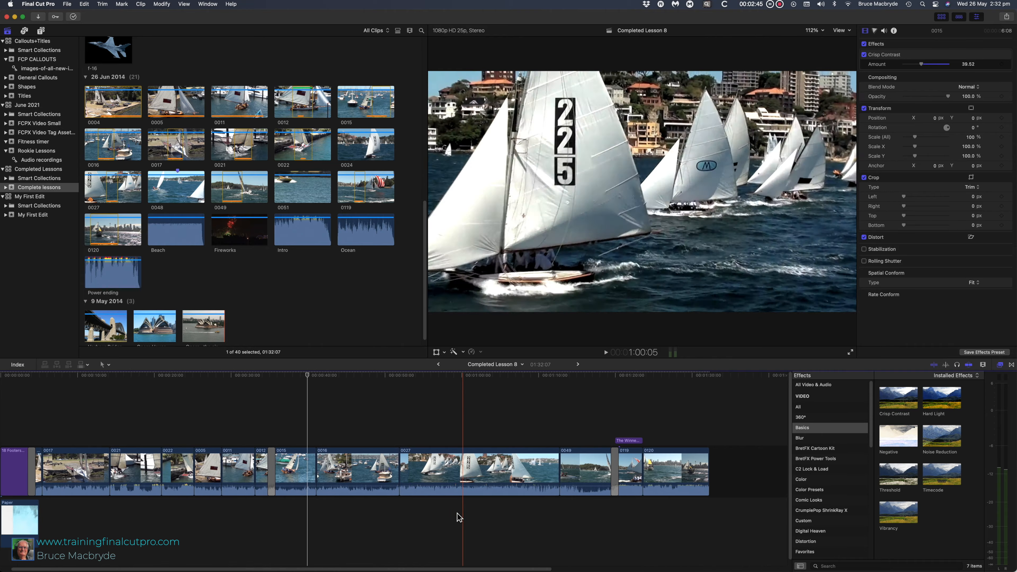
{"action": "scroll", "coordinate": [425, 517], "scroll_direction": "right", "scroll_amount": 8}
{"action": "scroll", "coordinate": [369, 521], "scroll_direction": "right", "scroll_amount": 5}
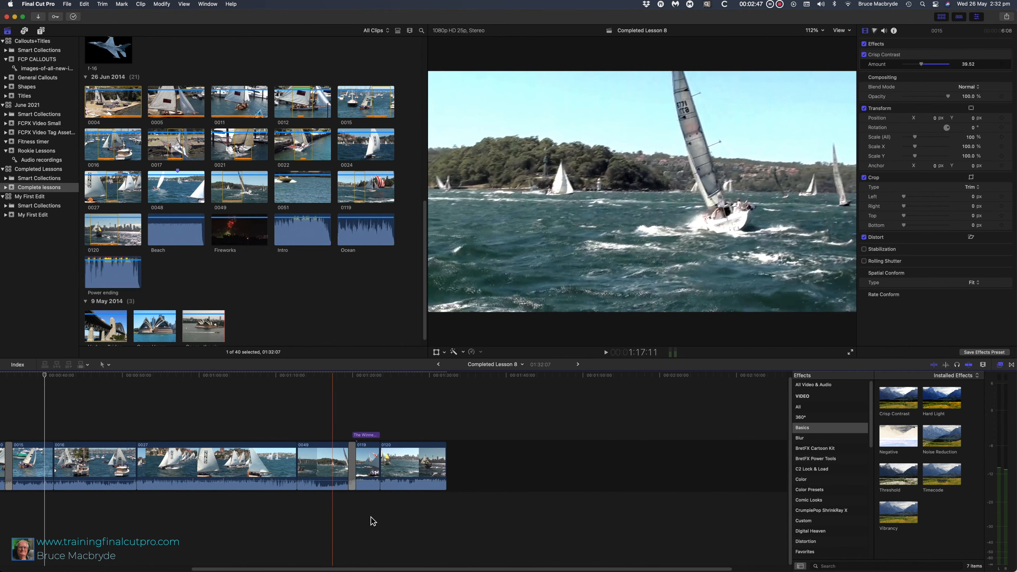
{"action": "scroll", "coordinate": [371, 521], "scroll_direction": "left", "scroll_amount": 10}
{"action": "scroll", "coordinate": [368, 519], "scroll_direction": "left", "scroll_amount": 2}
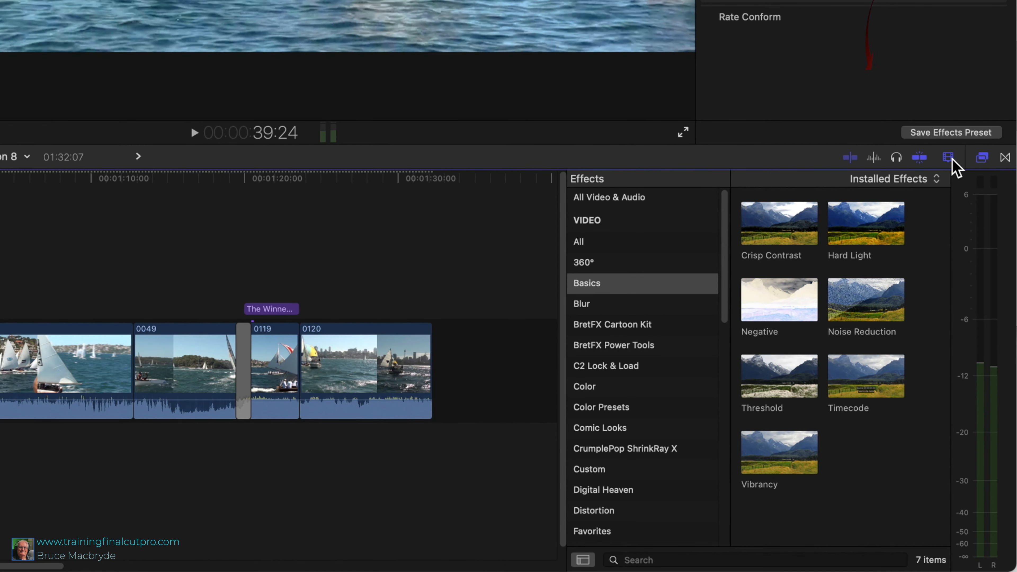
Zoom the timeline in slightly and increase the clip height using the clip appearance settings.
{"action": "left_click", "coordinate": [983, 365]}
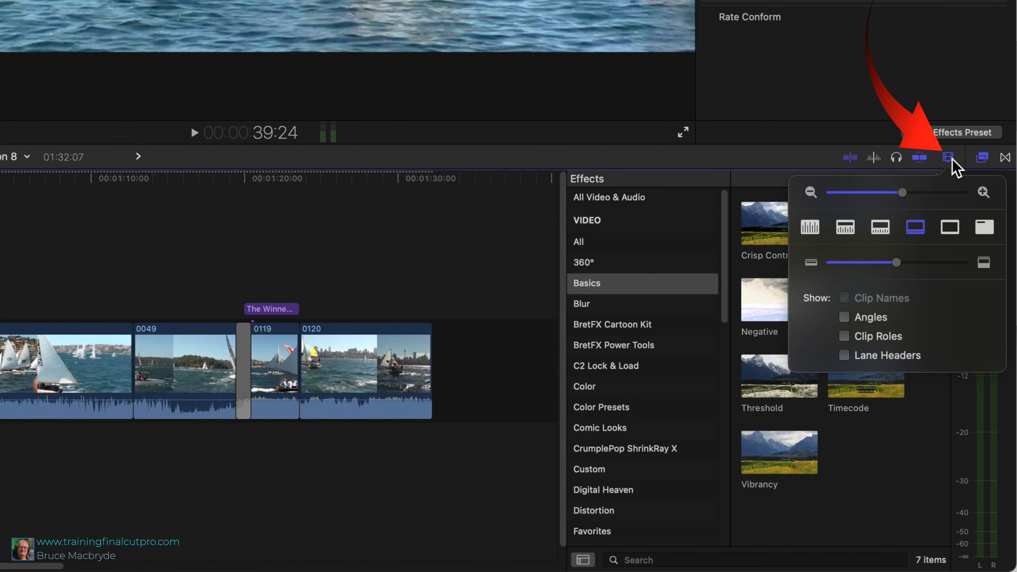
{"action": "mouse_move", "coordinate": [902, 193]}
{"action": "left_mouse_down"}
{"action": "mouse_move", "coordinate": [893, 195]}
{"action": "mouse_move", "coordinate": [911, 196]}
{"action": "left_mouse_up"}
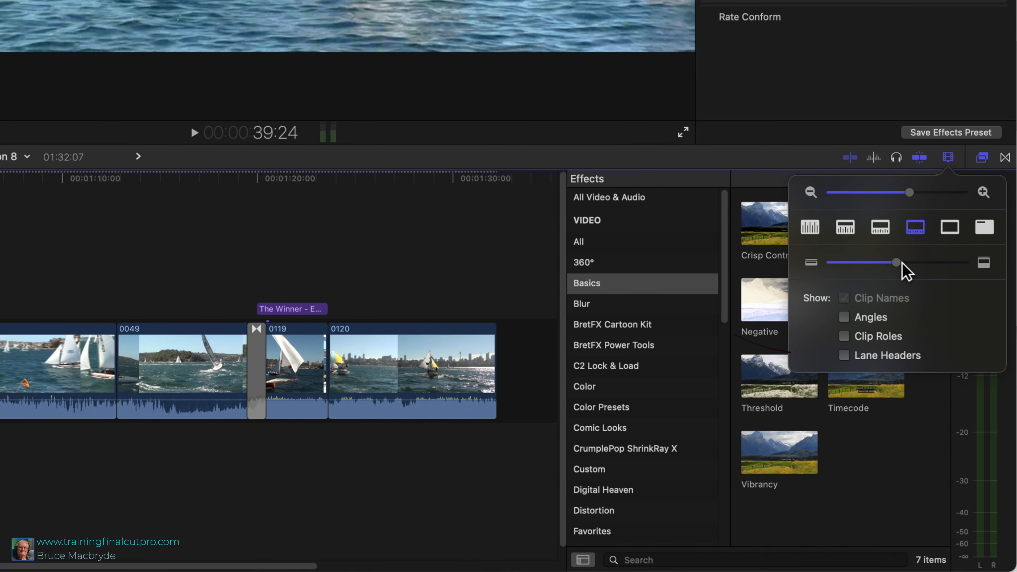
{"action": "left_click_drag", "start_coordinate": [902, 264], "coordinate": [939, 262]}
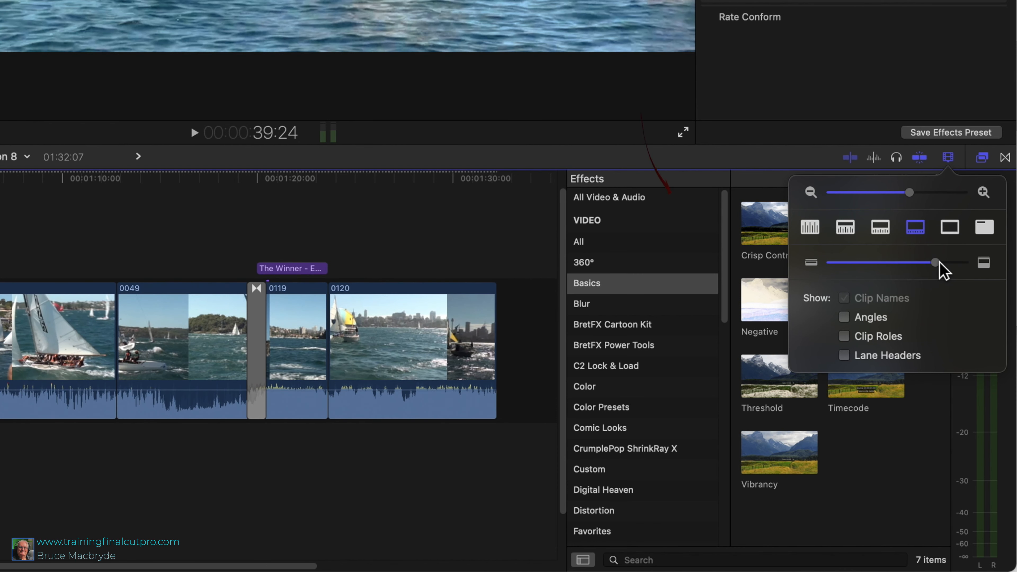
Compare the clip display styles, choose large waveforms with small filmstrips, and reduce the clip height to about the middle of its range.
{"action": "left_click", "coordinate": [845, 227]}
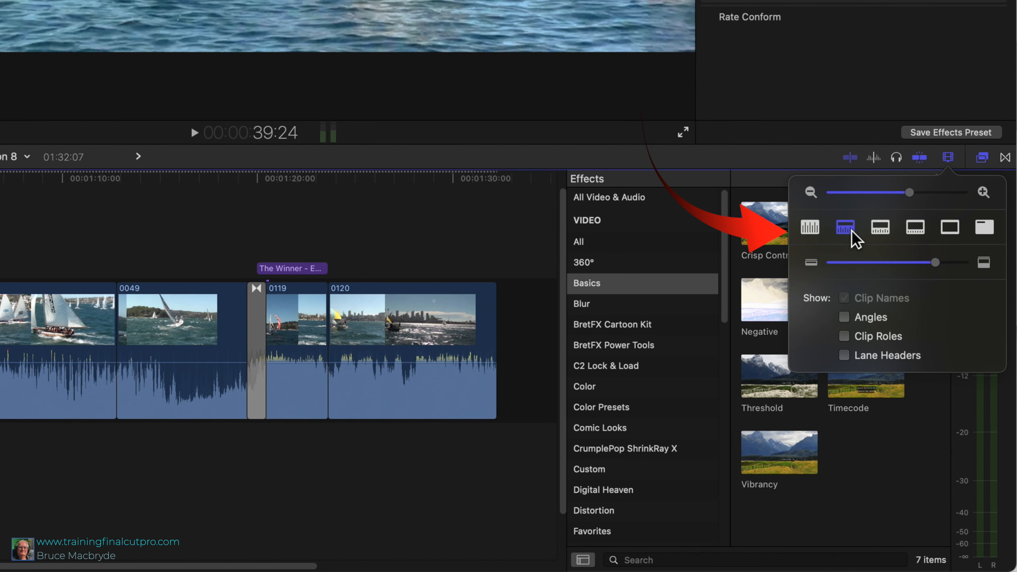
{"action": "left_click", "coordinate": [883, 231]}
{"action": "left_click", "coordinate": [985, 228]}
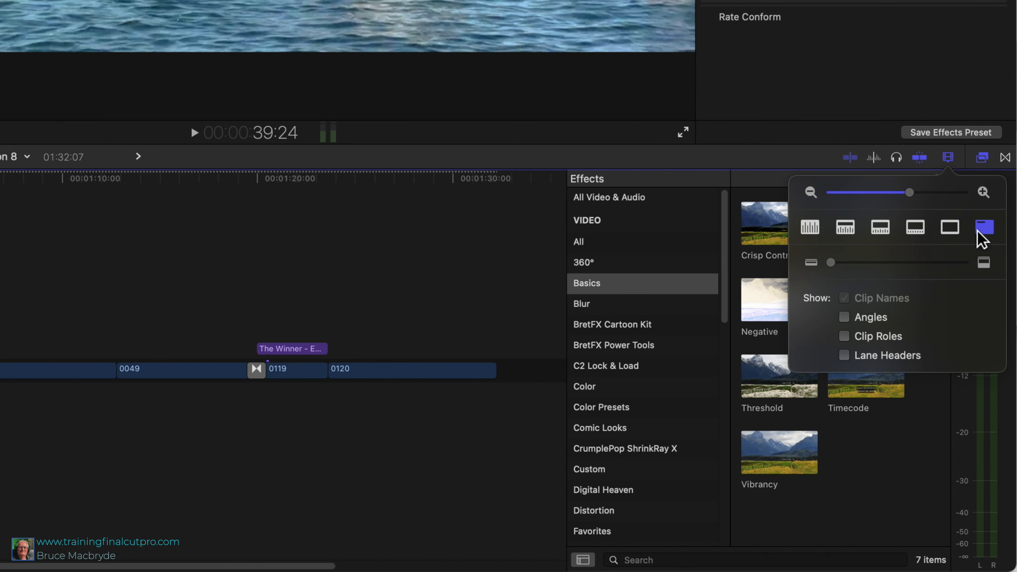
{"action": "left_click", "coordinate": [811, 228]}
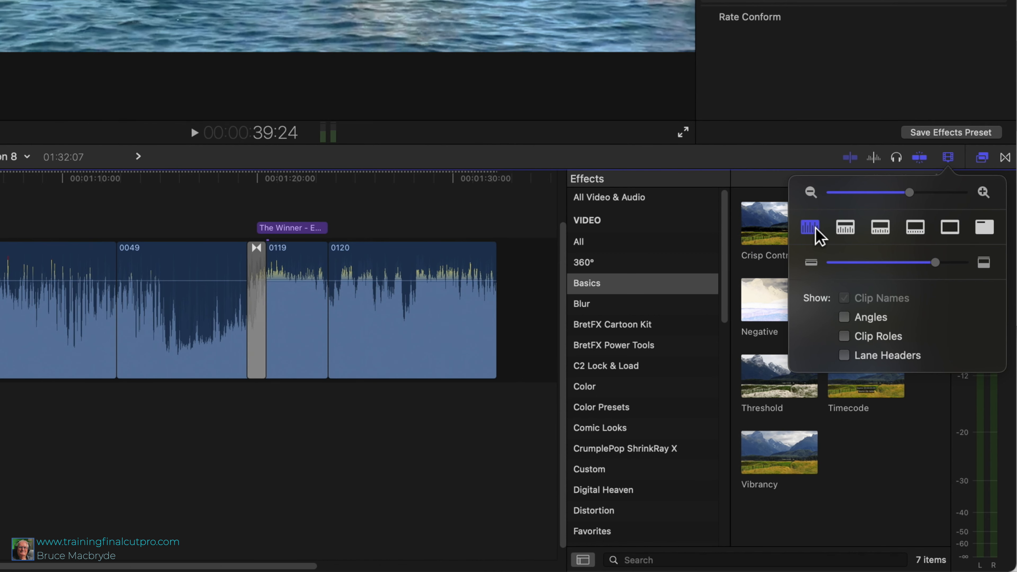
{"action": "left_click", "coordinate": [846, 228]}
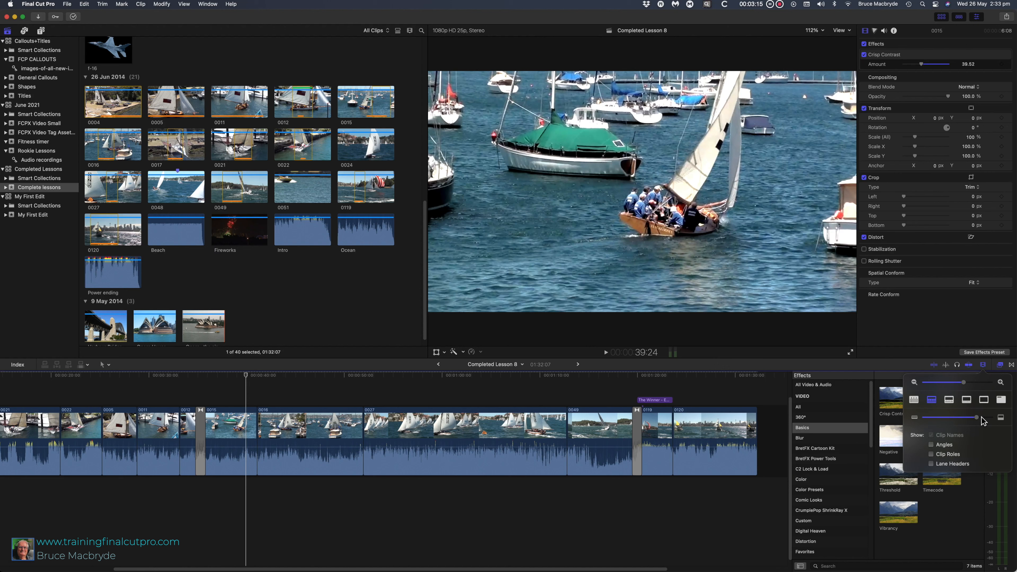
{"action": "left_click_drag", "start_coordinate": [934, 263], "coordinate": [911, 274]}
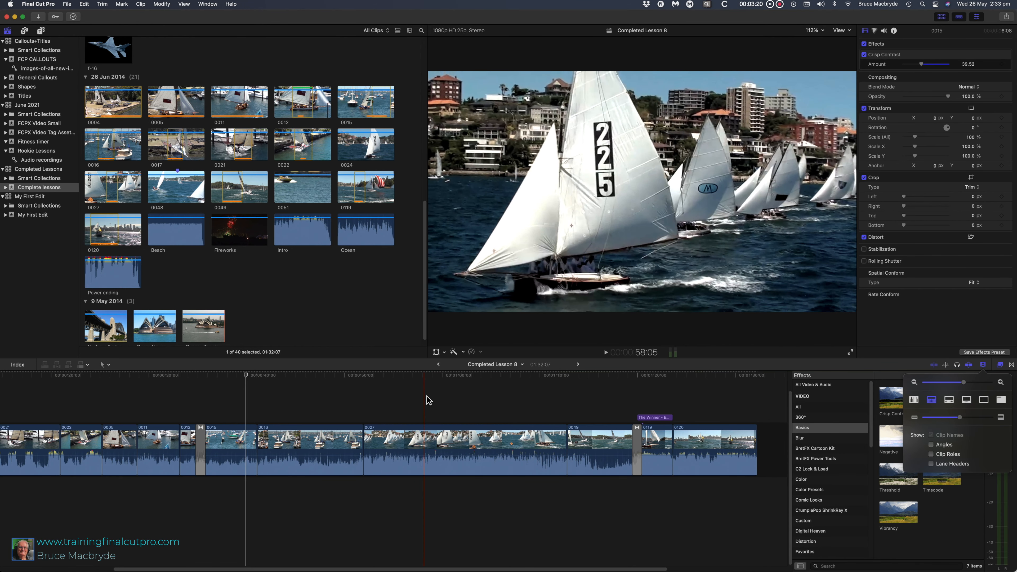
Jump the playhead to the beginning of the project and to its end, and repeat both jumps.
{"action": "key", "text": "Home"}
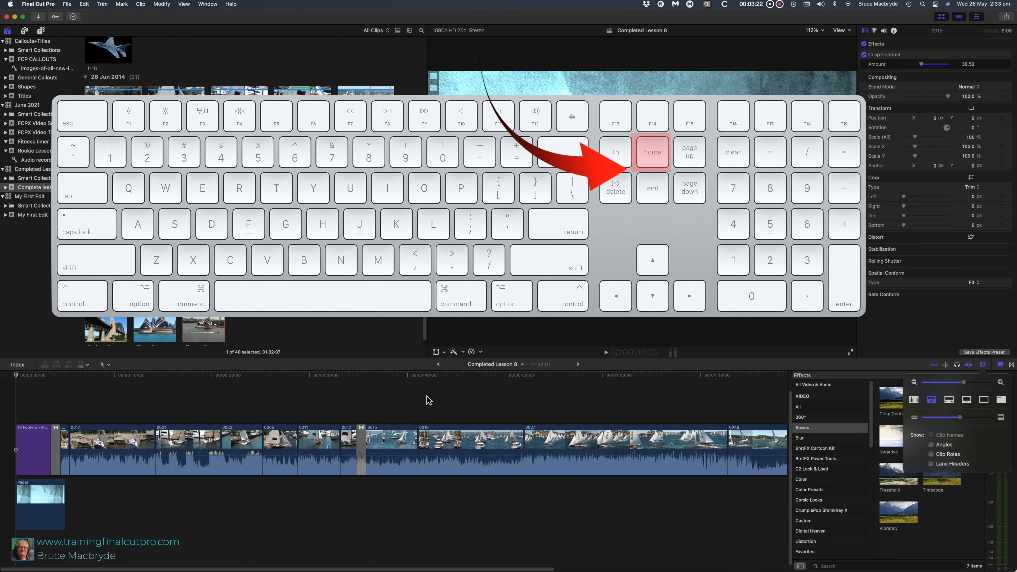
{"action": "key", "text": "End"}
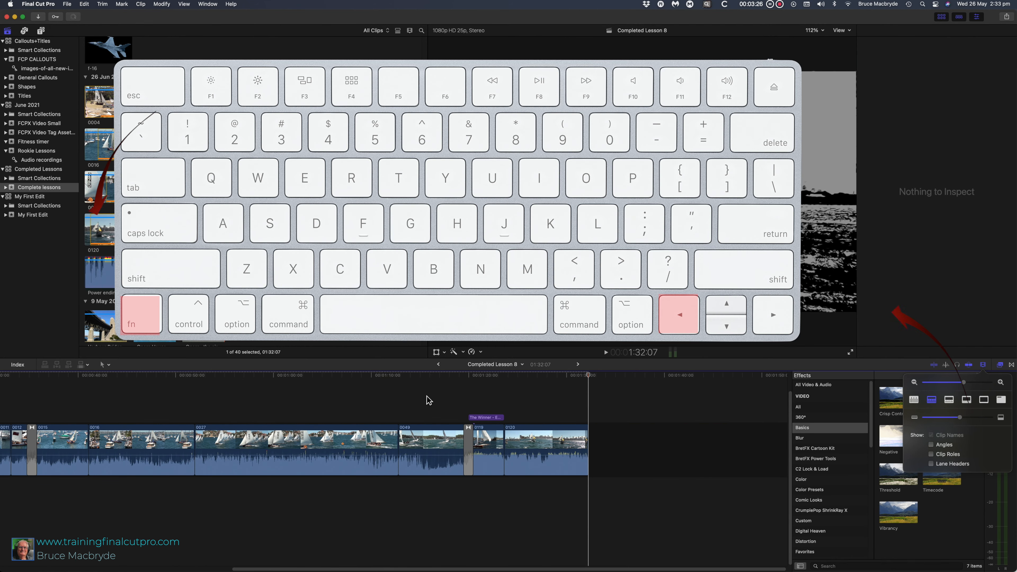
{"action": "key", "text": "Home"}
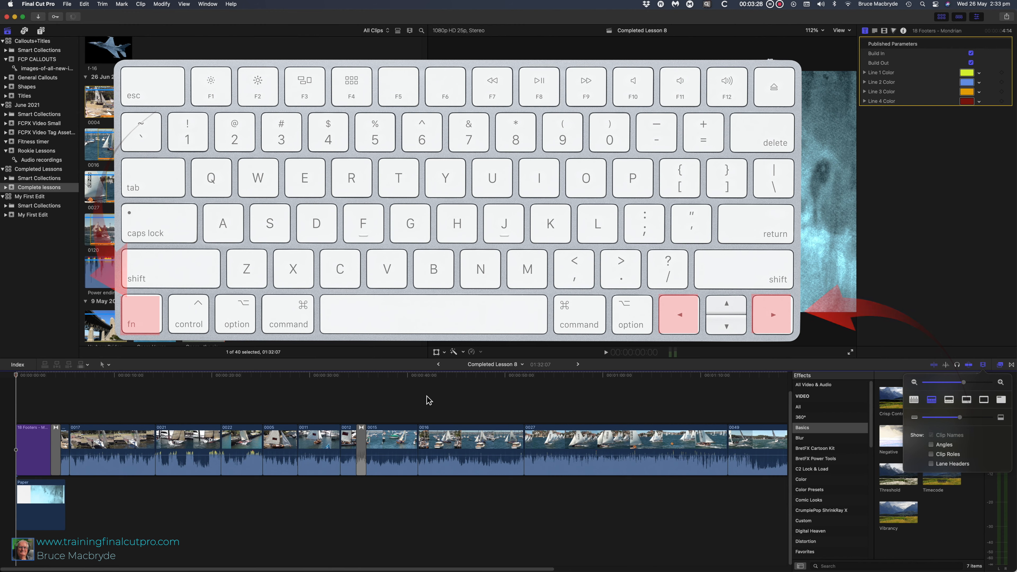
{"action": "key", "text": "End"}
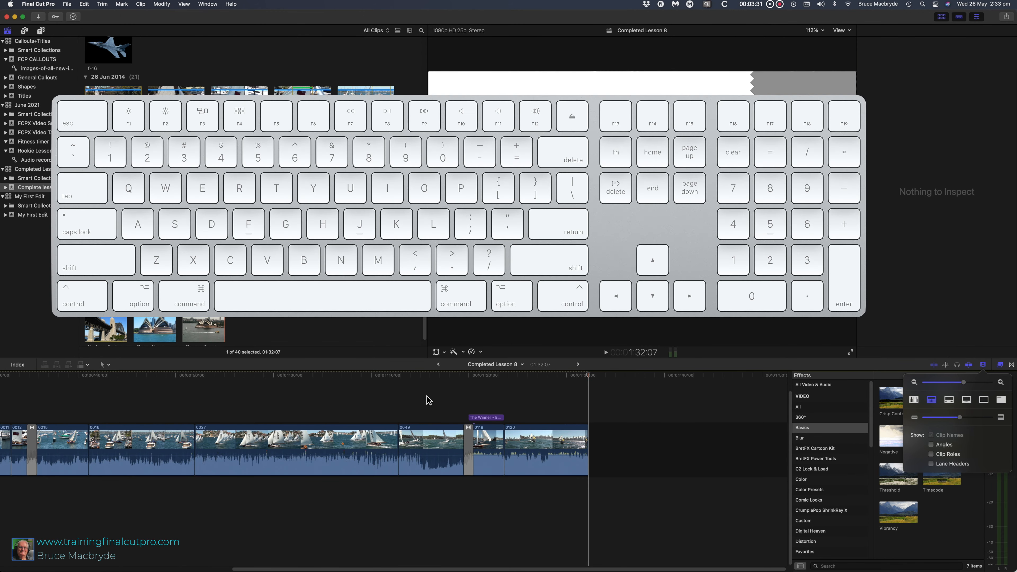
Step the playhead back edit by edit to the start of clip 0119, and return it to the project's end.
{"action": "key", "text": "Up"}
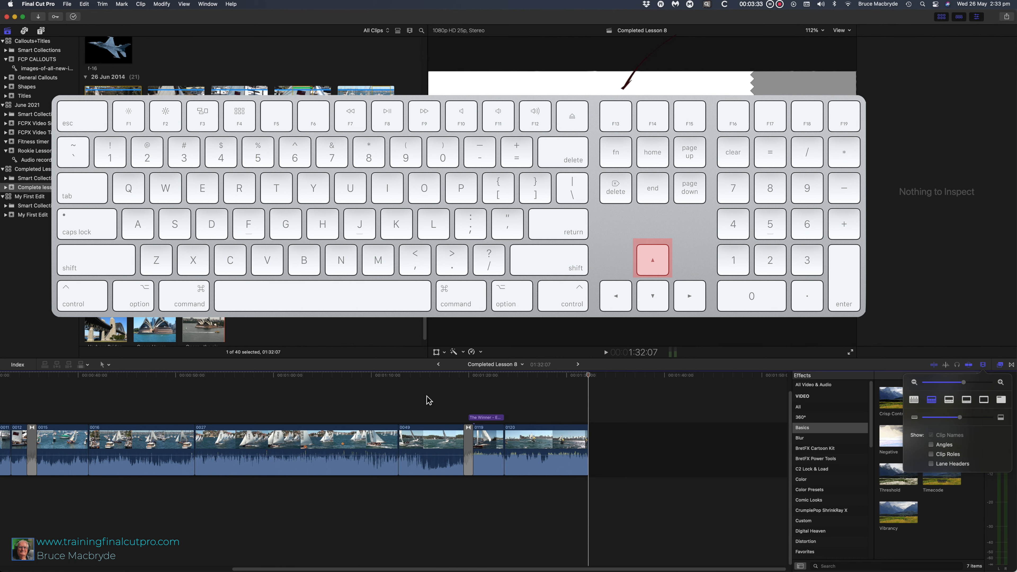
{"action": "key", "text": "Up"}
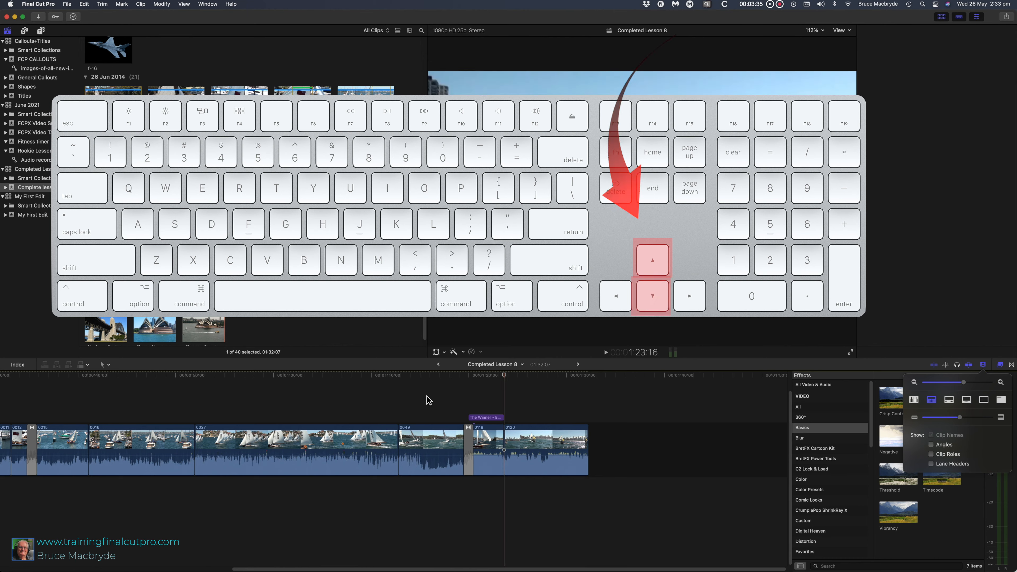
{"action": "key", "text": "Up"}
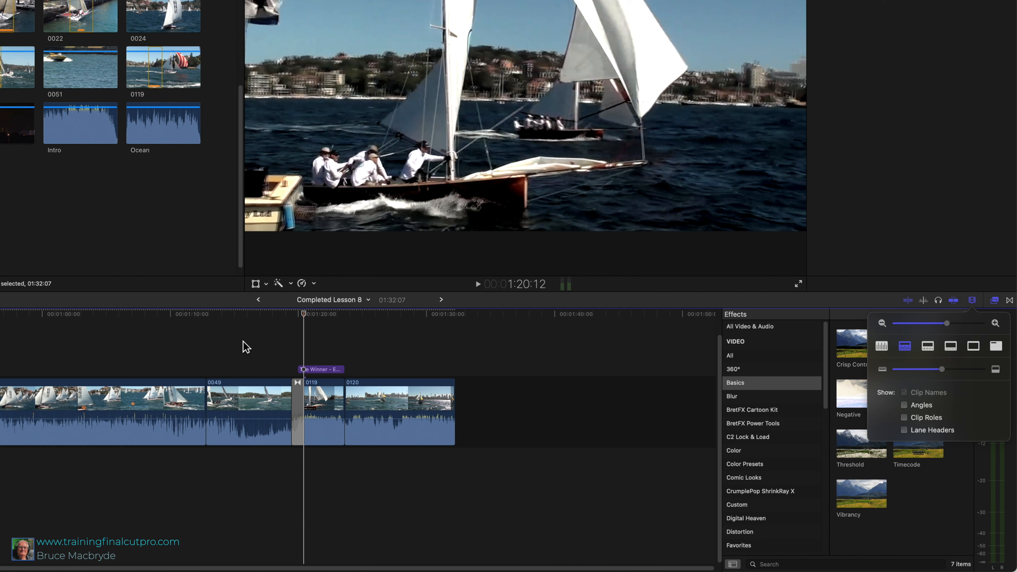
{"action": "key", "text": "Down"}
{"action": "key", "text": "Down"}
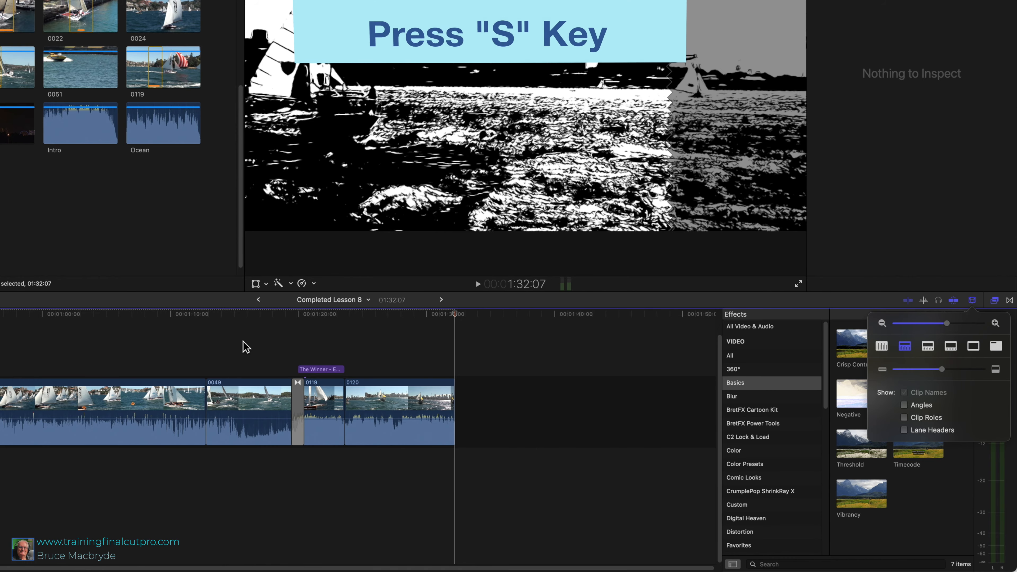
Toggle skimming off and back on, and park the playhead inside clip 0016 at about 44:13.
{"action": "key", "text": "s"}
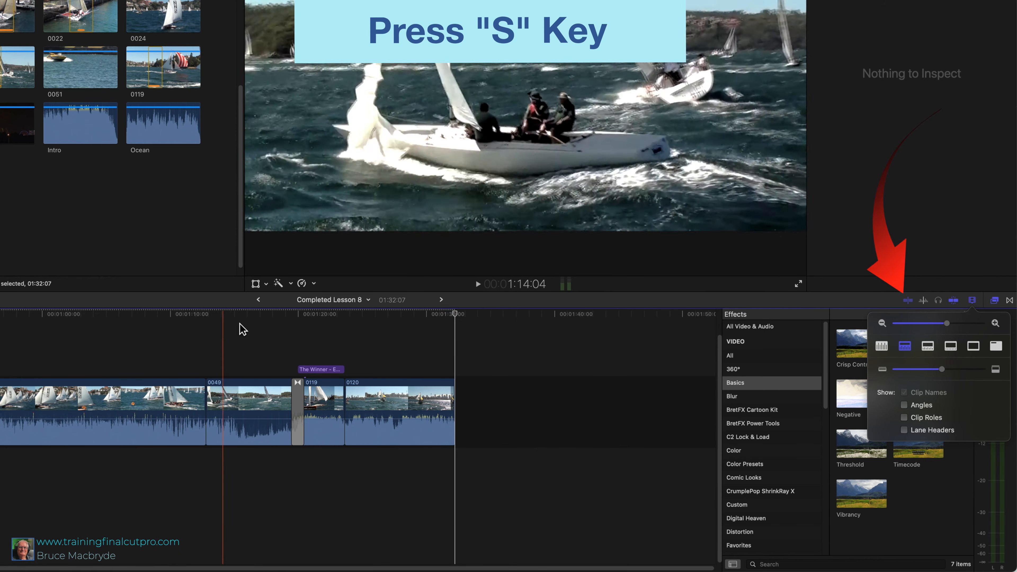
{"action": "left_click", "coordinate": [908, 300]}
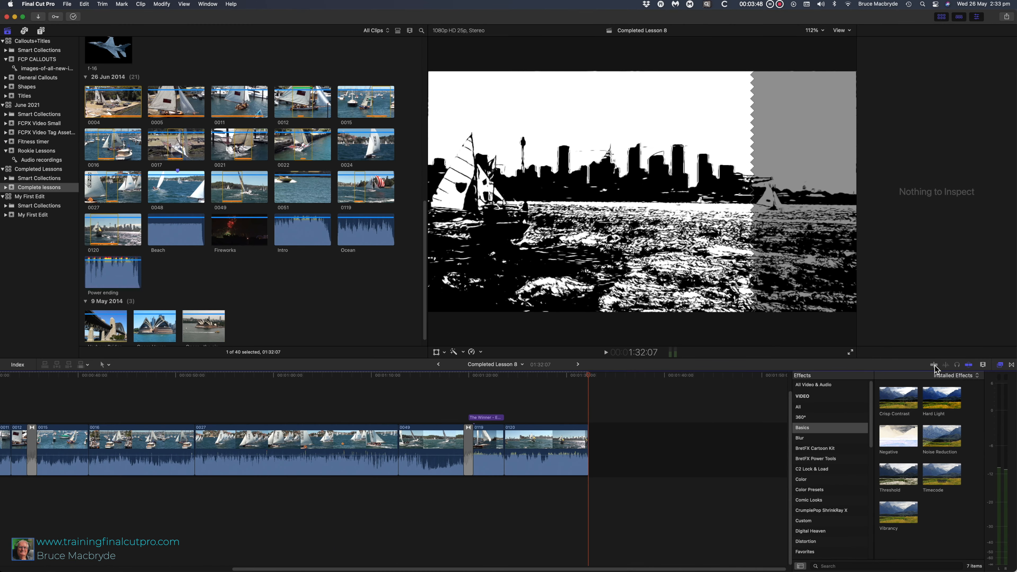
{"action": "left_click", "coordinate": [908, 300]}
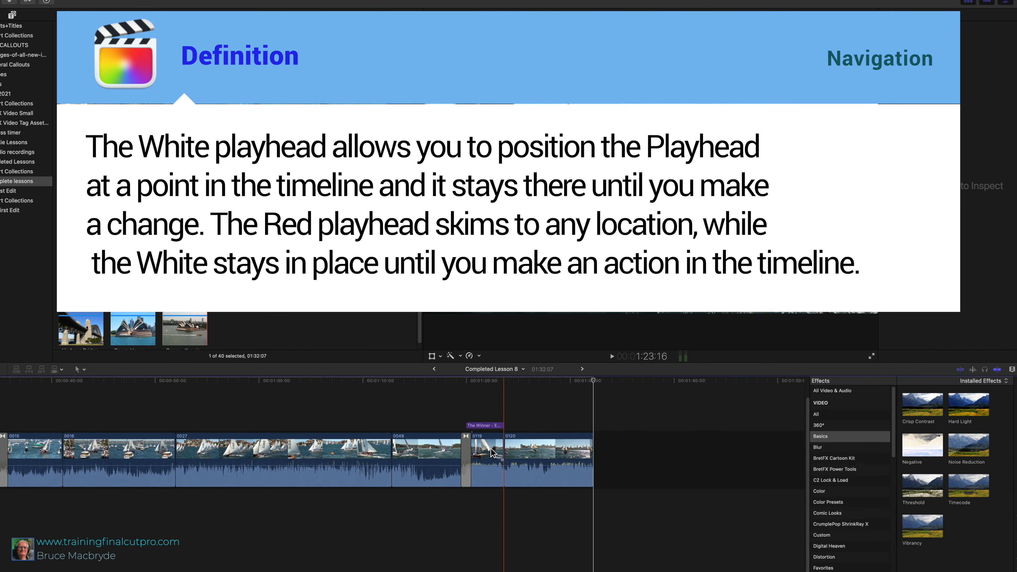
{"action": "scroll", "coordinate": [258, 424], "scroll_direction": "left", "scroll_amount": 10}
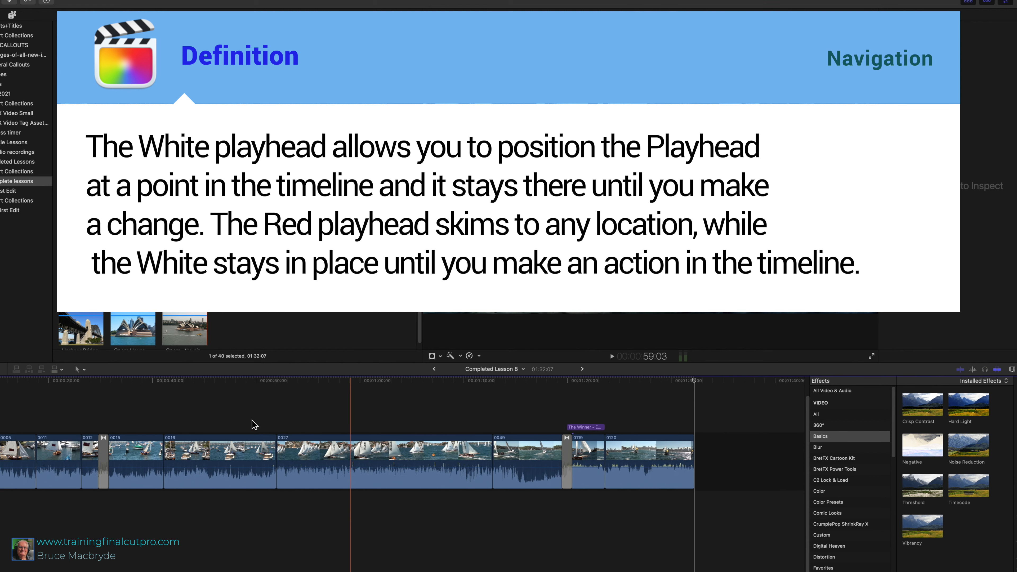
{"action": "left_click", "coordinate": [368, 381]}
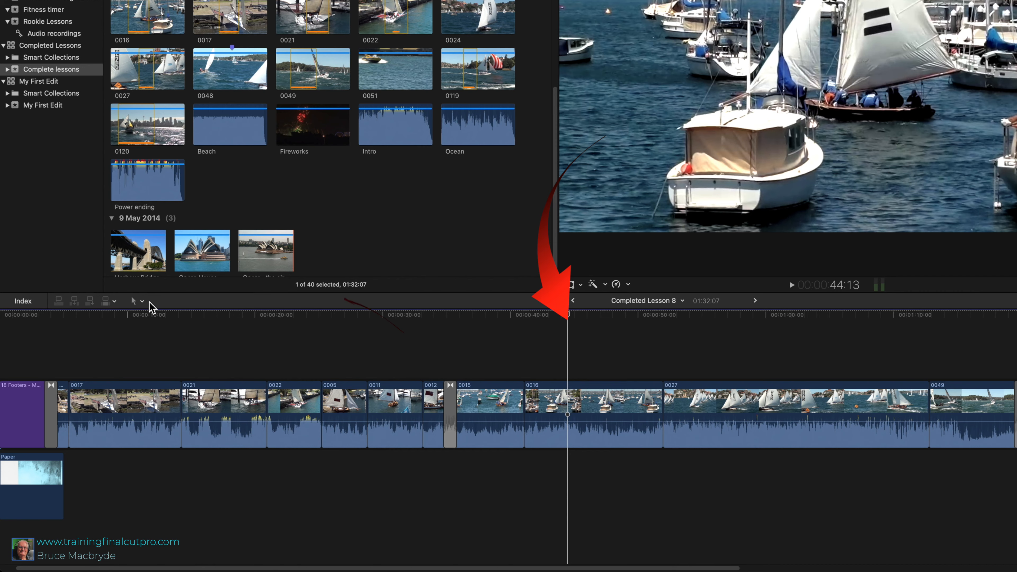
Mark a range of about 7:10 within clip 0016 with the Range Selection tool and delete it.
{"action": "left_click", "coordinate": [140, 302]}
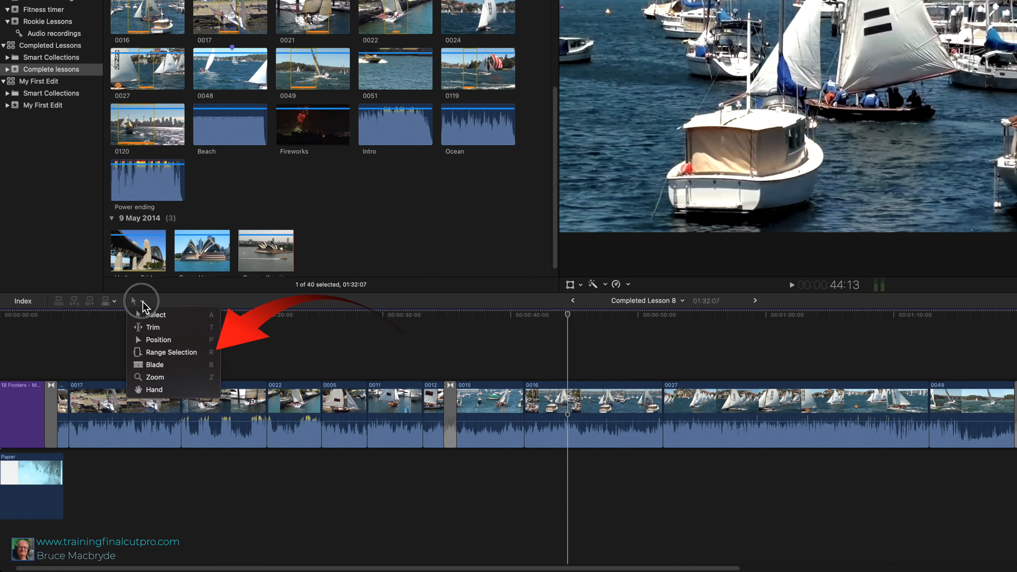
{"action": "left_click", "coordinate": [153, 356]}
{"action": "left_click", "coordinate": [548, 408]}
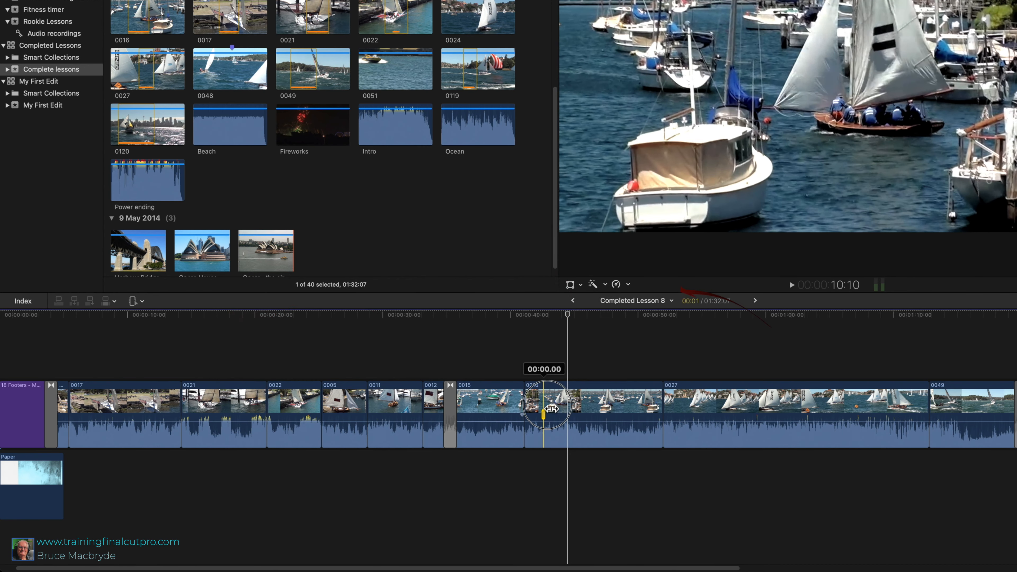
{"action": "left_click_drag", "start_coordinate": [552, 408], "coordinate": [642, 414]}
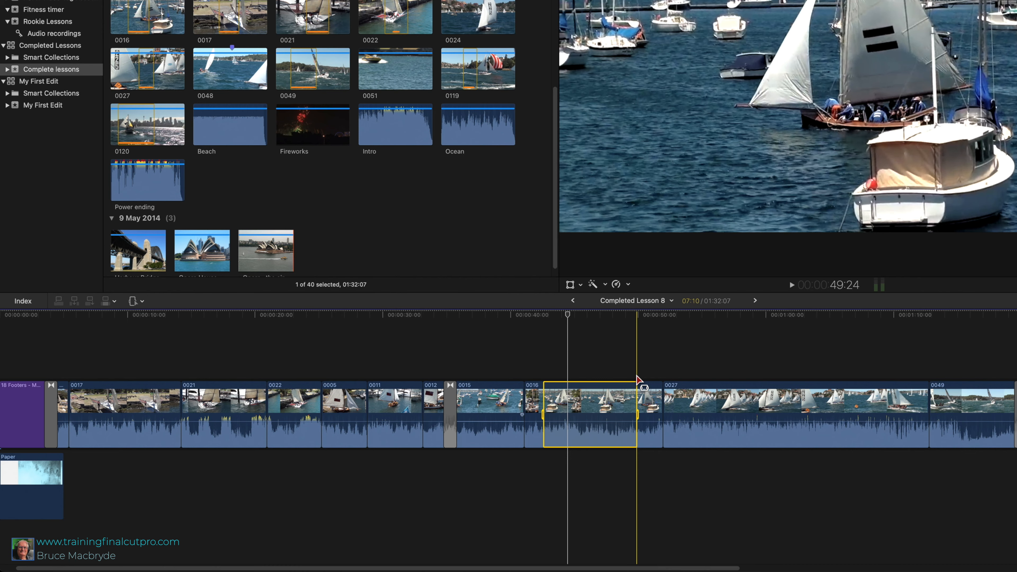
{"action": "key", "text": "Delete"}
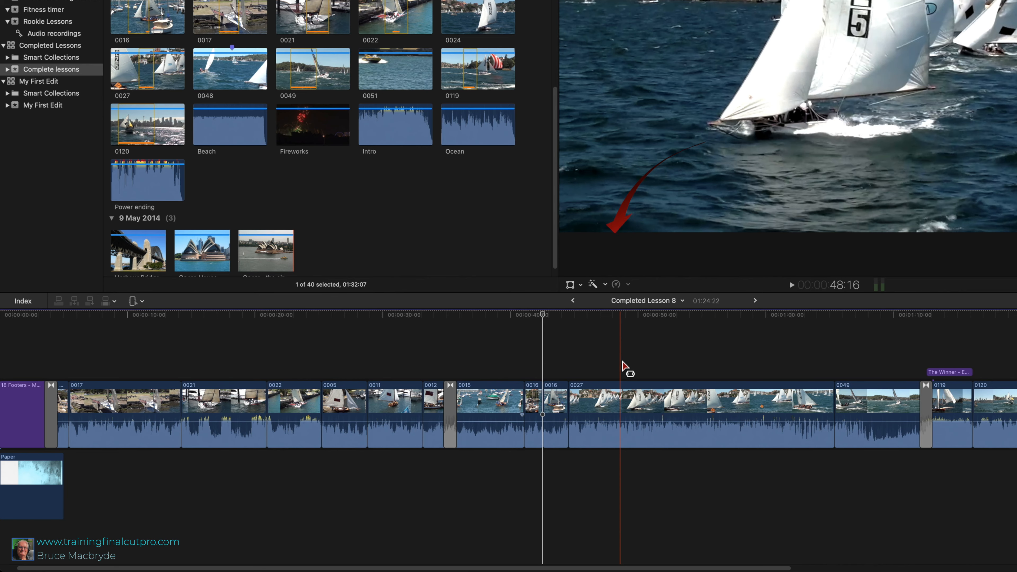
Magnify the cut in clip 0016, zoom back out to show the whole project, and switch to the Select tool.
{"action": "key", "text": "super+equal"}
{"action": "key", "text": "super+equal"}
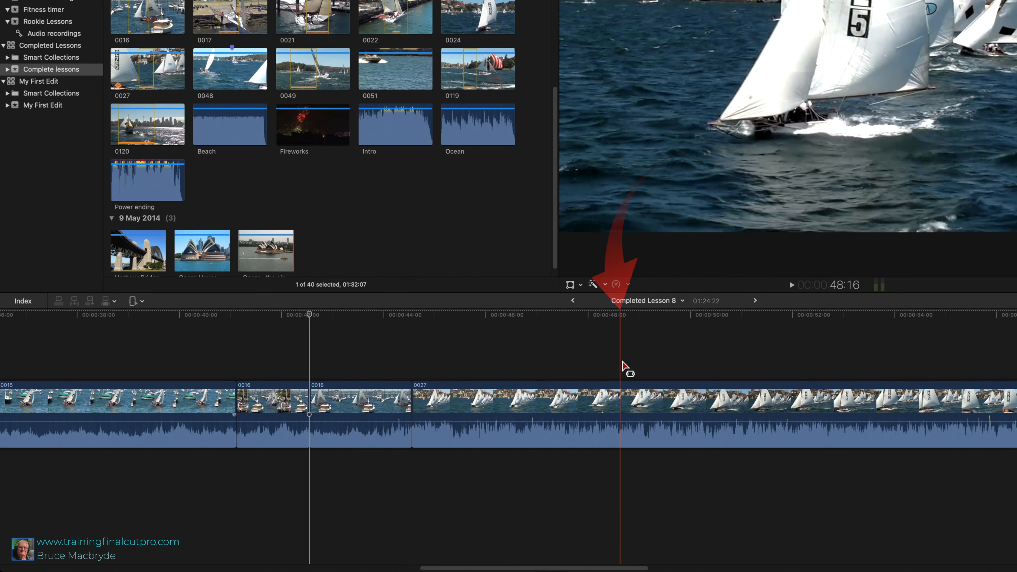
{"action": "key", "text": "shift+z"}
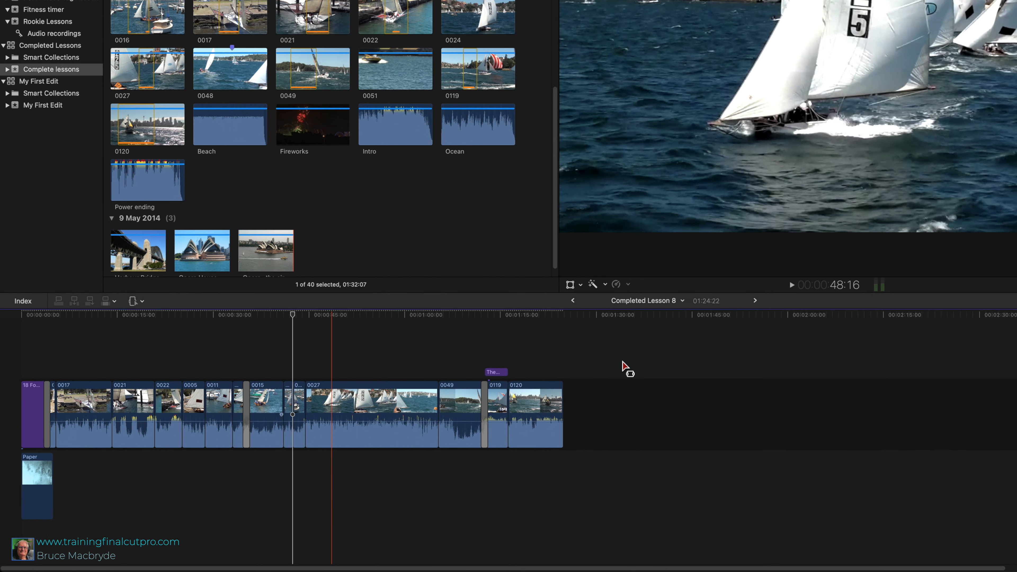
{"action": "key", "text": "super+equal"}
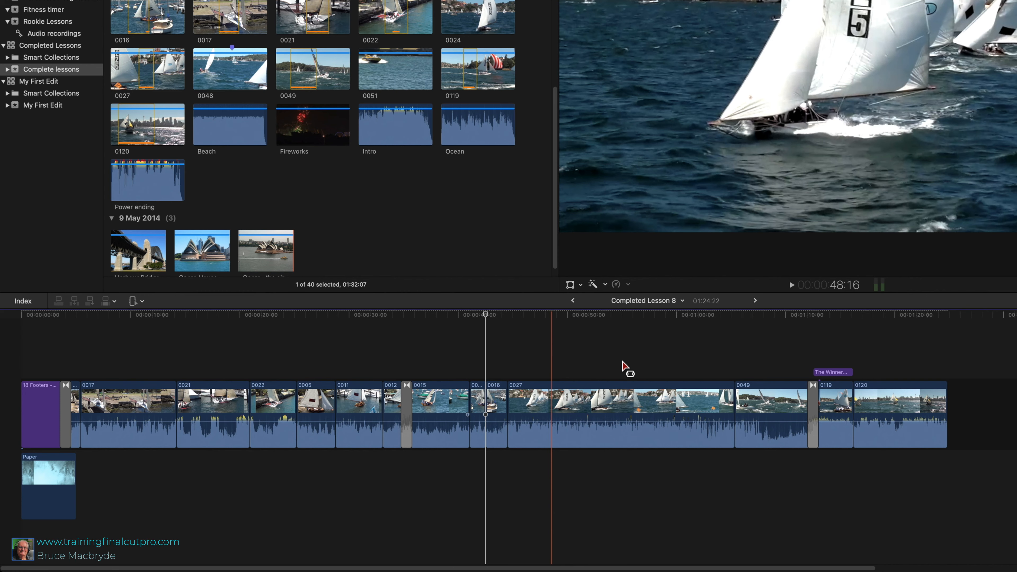
{"action": "key", "text": "a"}
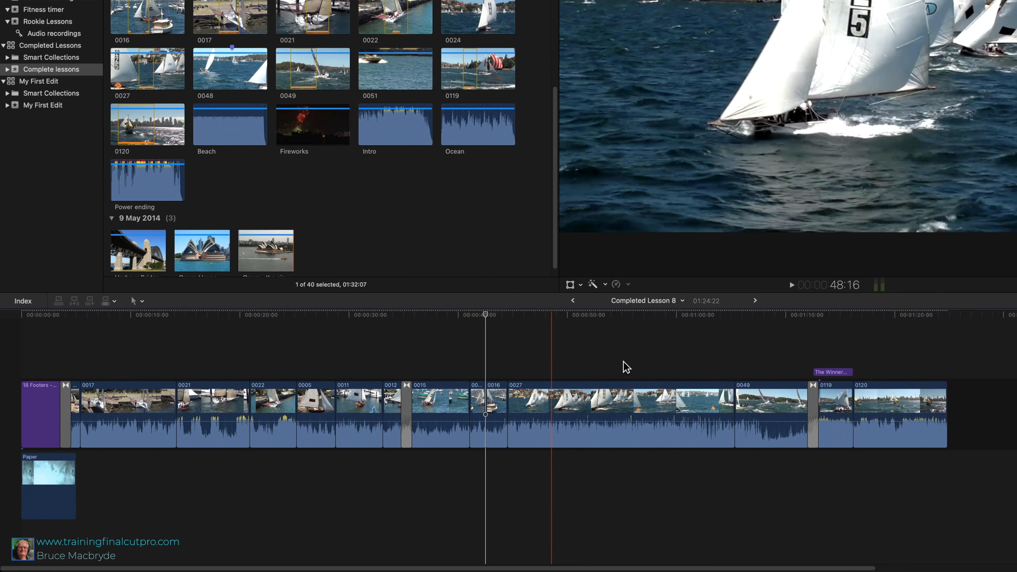
Play clip 0027 forward and in reverse, stopping after each, and play it forward in slow motion.
{"action": "key", "text": "space"}
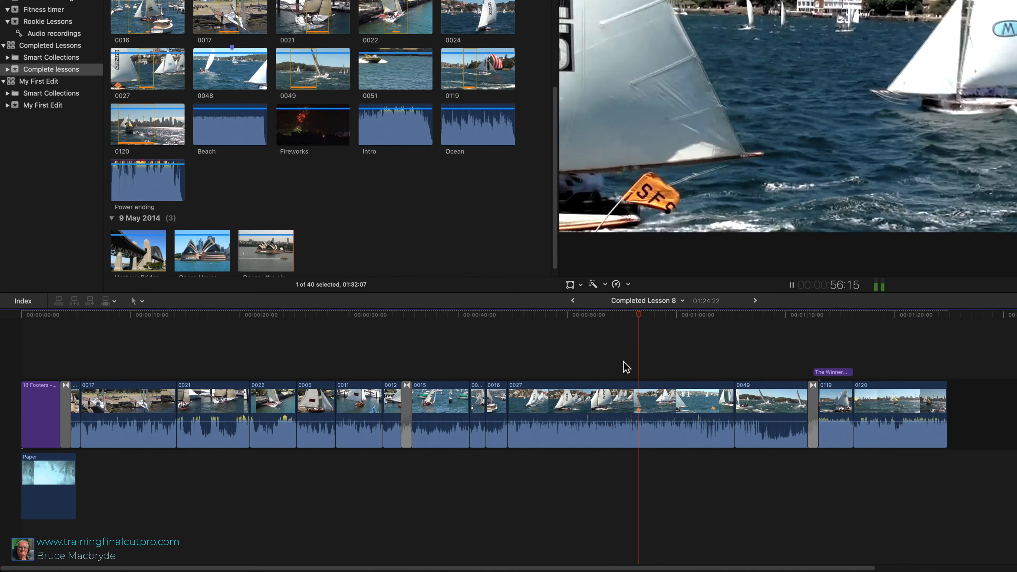
{"action": "key", "text": "space"}
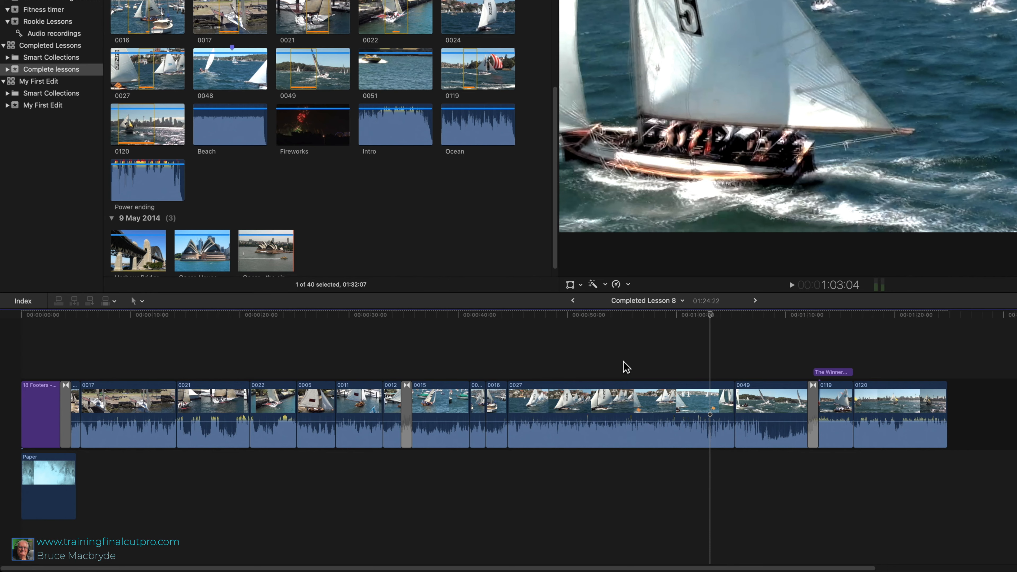
{"action": "key", "text": "space"}
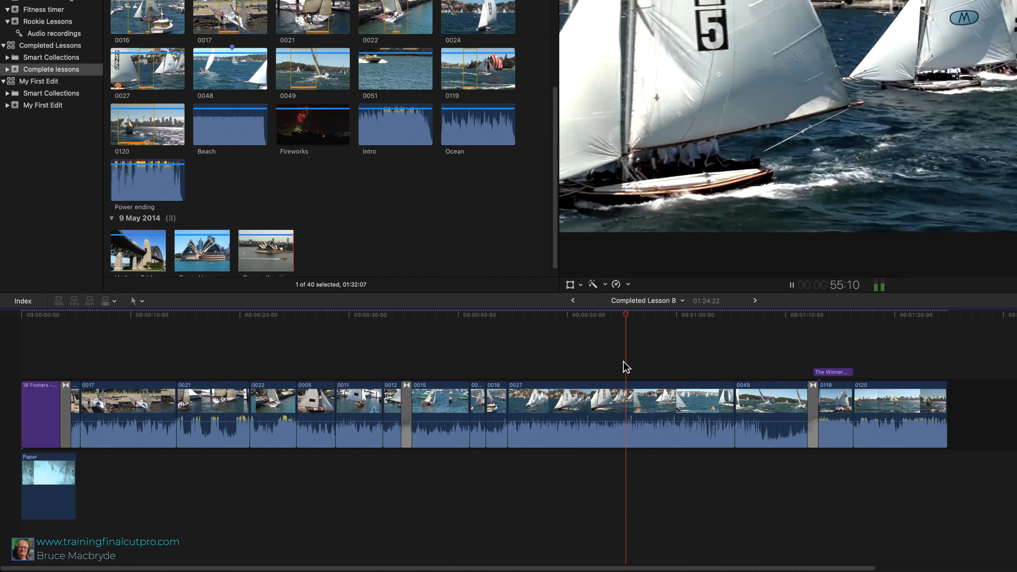
{"action": "key", "text": "space"}
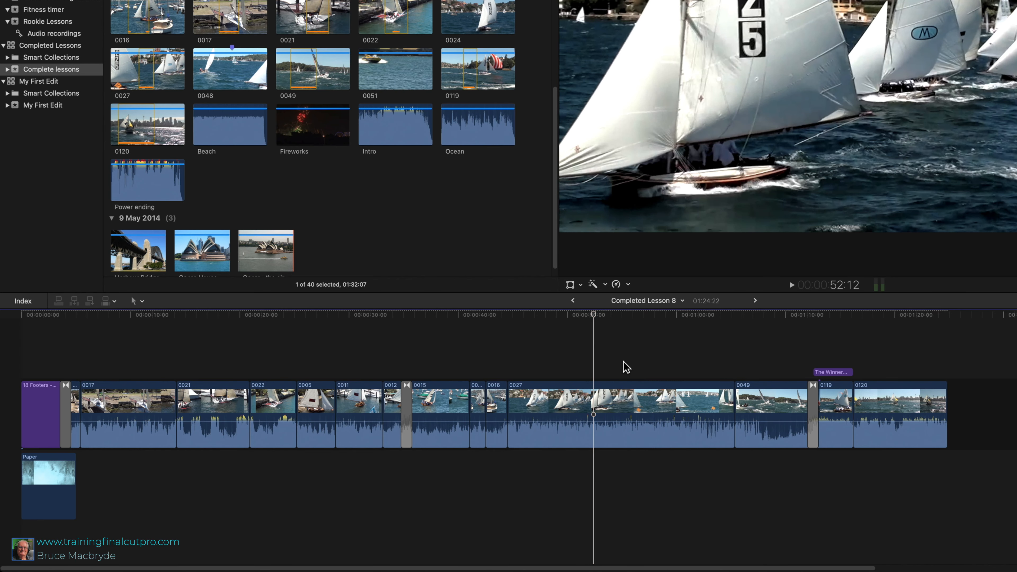
{"action": "key", "text": "k+l"}
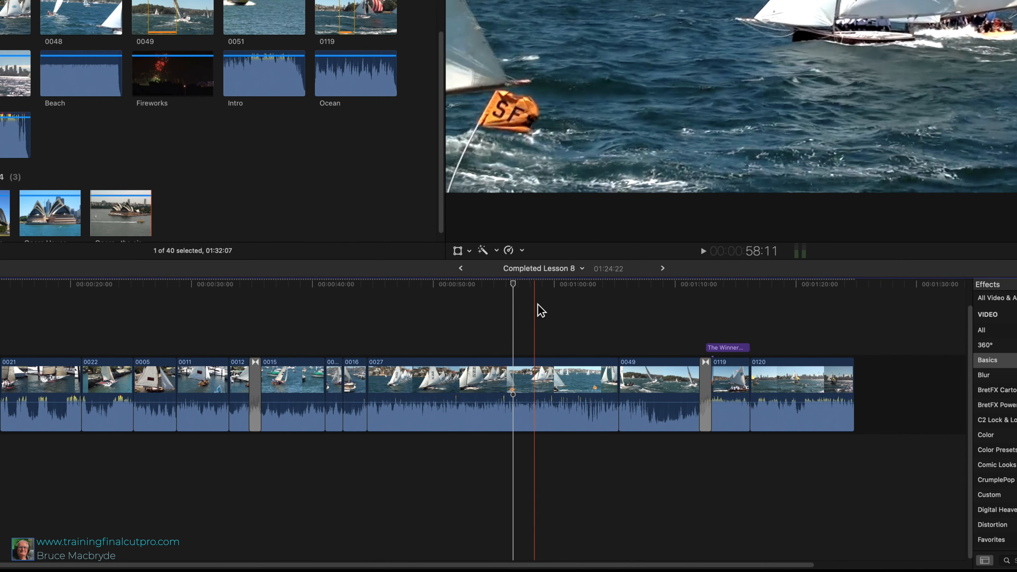